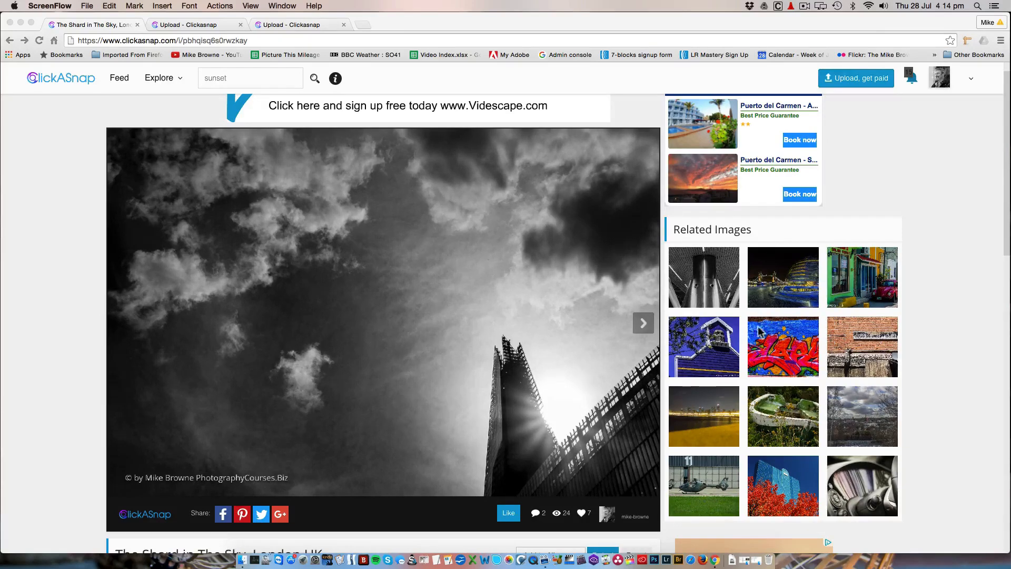
Examine the page of the photo The Shard in The Sky, London UK, including its description and image information
{"action": "scroll", "coordinate": [422, 419], "scroll_direction": "down", "scroll_amount": 5}
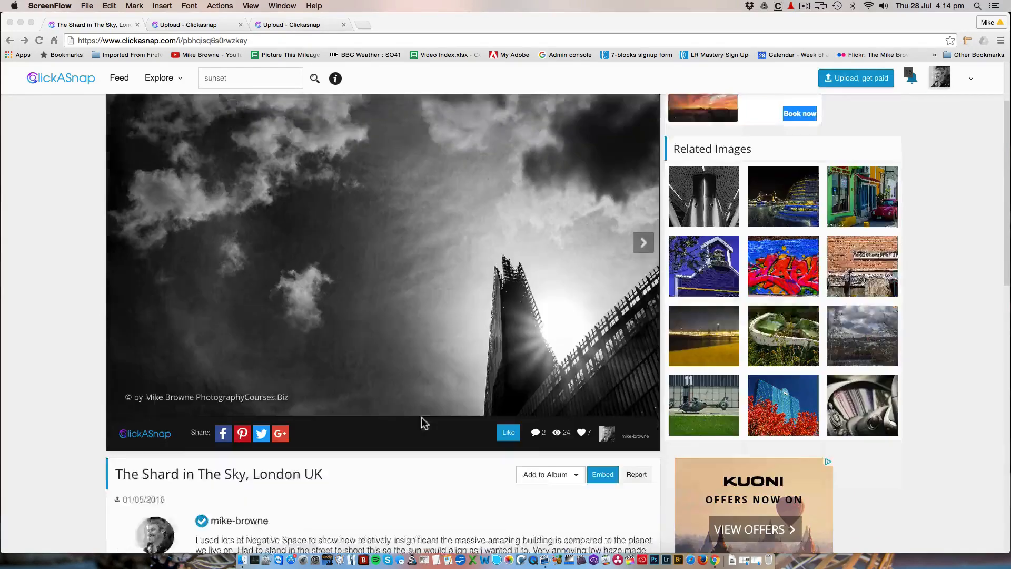
{"action": "scroll", "coordinate": [295, 426], "scroll_direction": "down", "scroll_amount": 7}
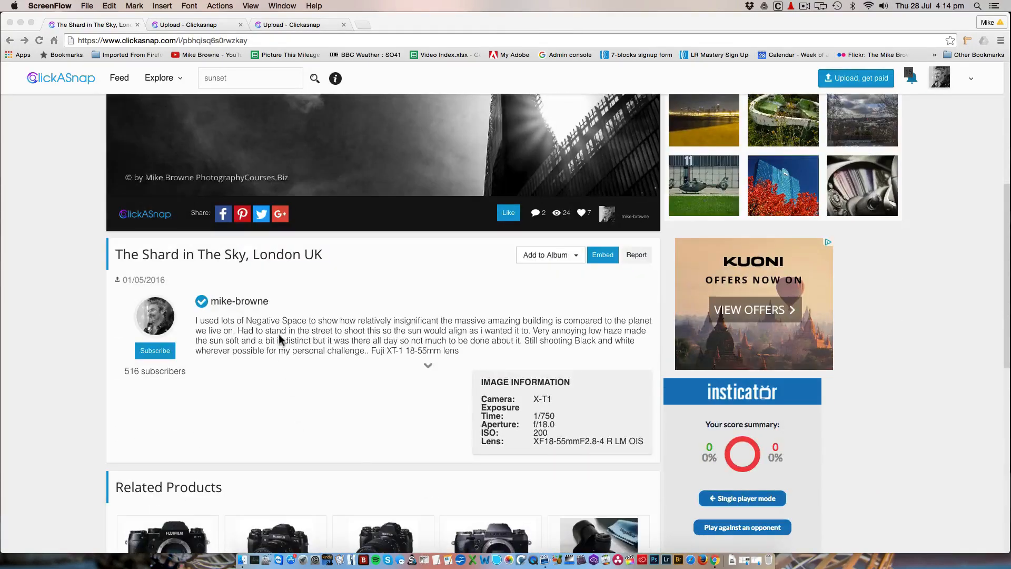
{"action": "scroll", "coordinate": [280, 332], "scroll_direction": "up", "scroll_amount": 13}
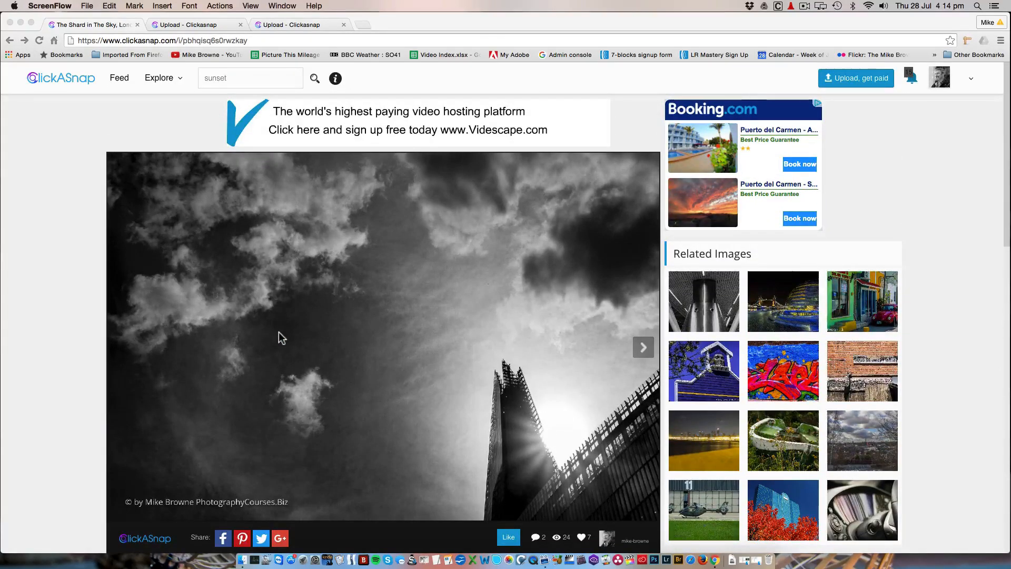
{"action": "scroll", "coordinate": [278, 332], "scroll_direction": "down", "scroll_amount": 1}
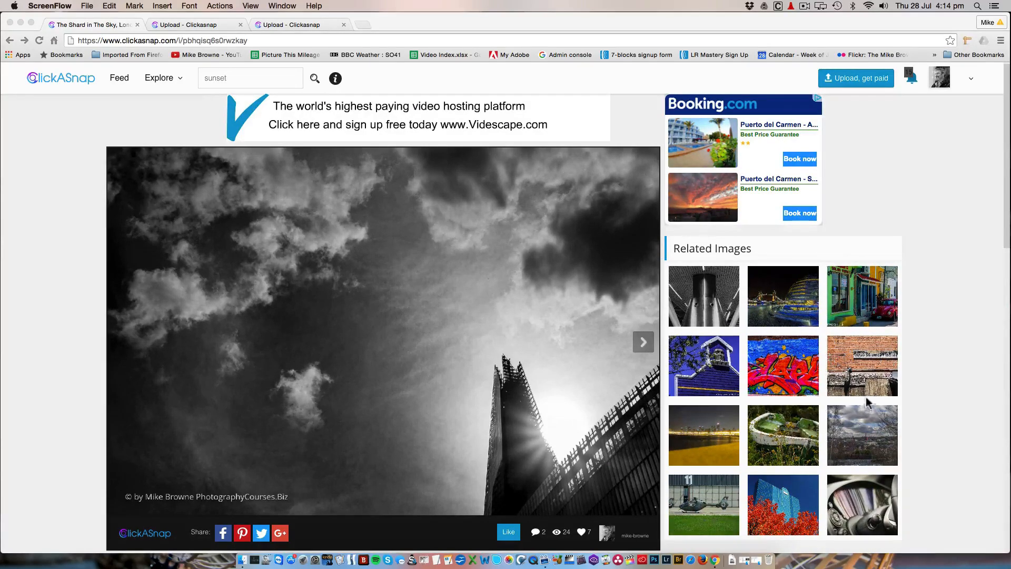
{"action": "scroll", "coordinate": [403, 434], "scroll_direction": "down", "scroll_amount": 3}
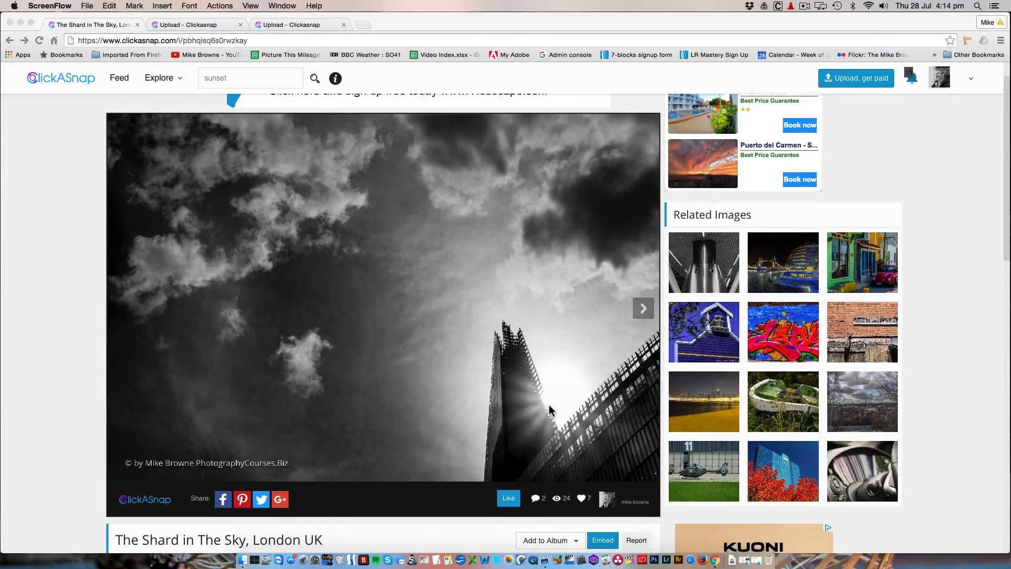
{"action": "scroll", "coordinate": [549, 409], "scroll_direction": "down", "scroll_amount": 5}
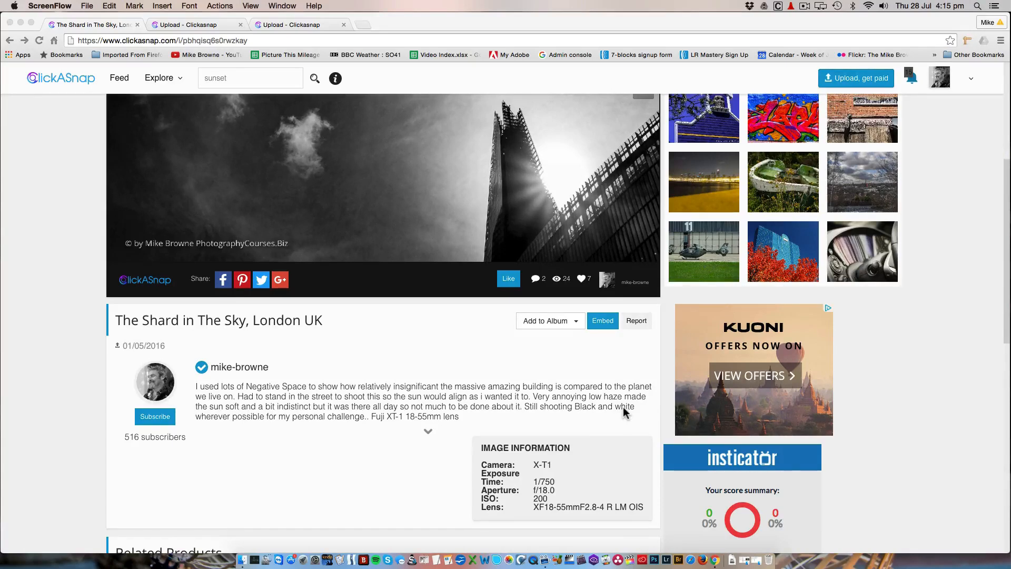
{"action": "scroll", "coordinate": [623, 408], "scroll_direction": "up", "scroll_amount": 3}
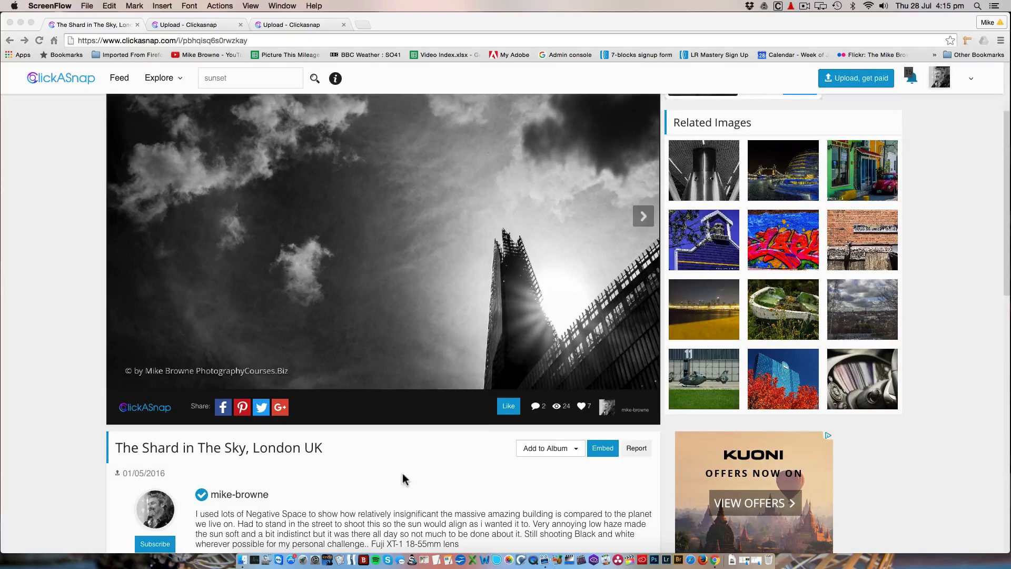
{"action": "scroll", "coordinate": [403, 479], "scroll_direction": "down", "scroll_amount": 3}
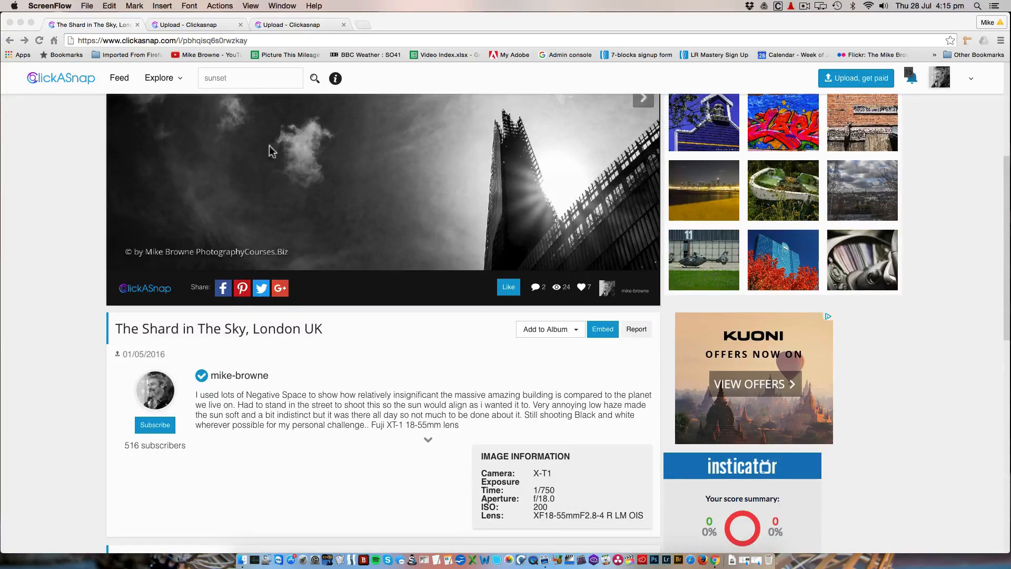
Review the title, description and category choices on the Shard photo's Edit Image page
{"action": "left_click", "coordinate": [174, 26]}
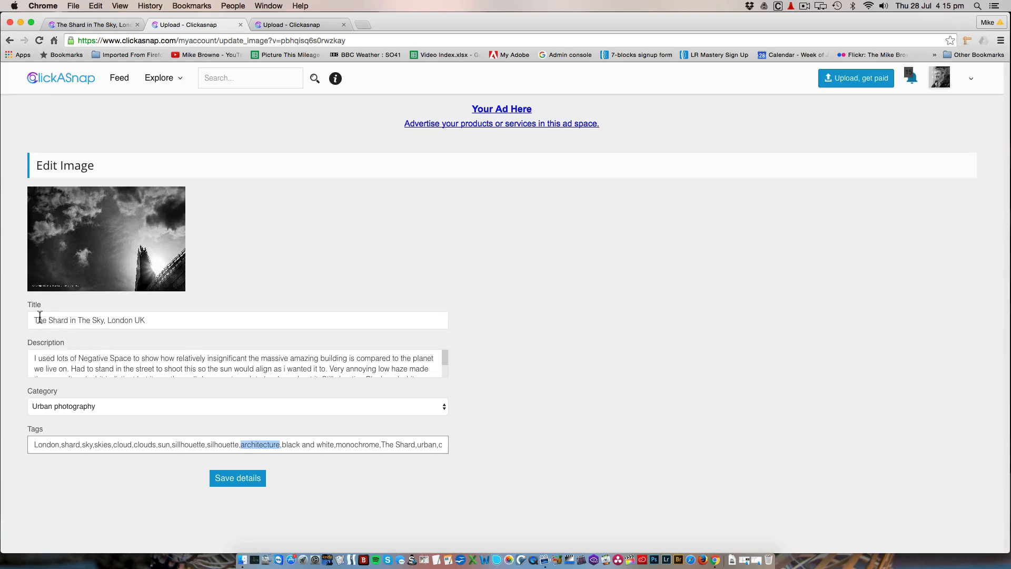
{"action": "left_click_drag", "start_coordinate": [151, 319], "coordinate": [11, 320]}
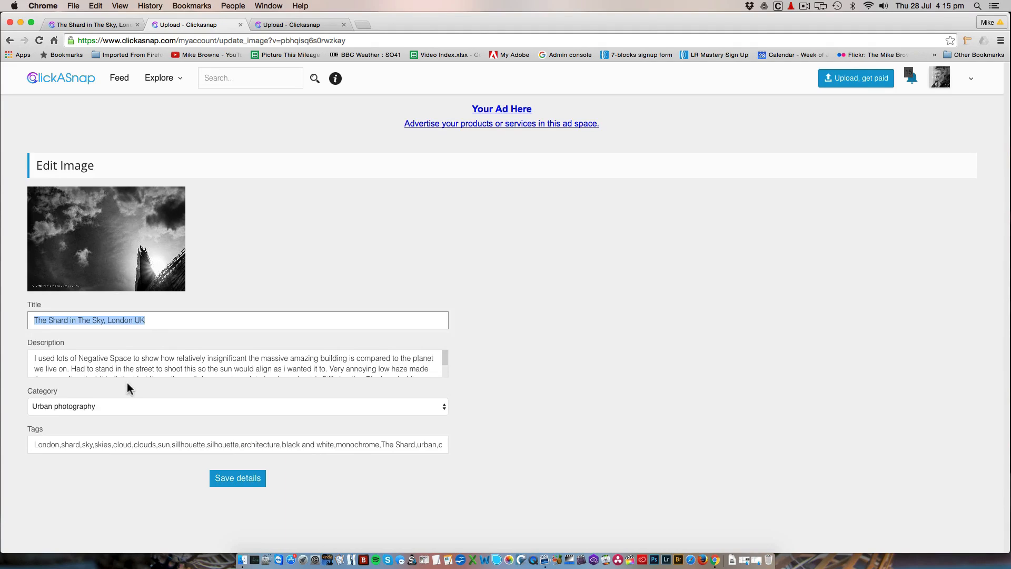
{"action": "left_click_drag", "start_coordinate": [34, 358], "coordinate": [338, 374]}
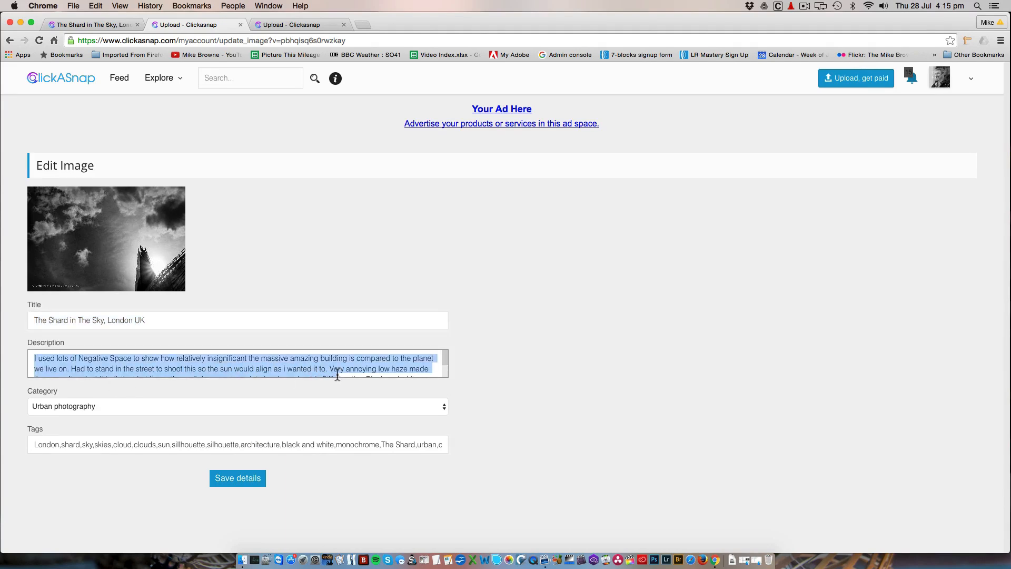
{"action": "left_click", "coordinate": [479, 393]}
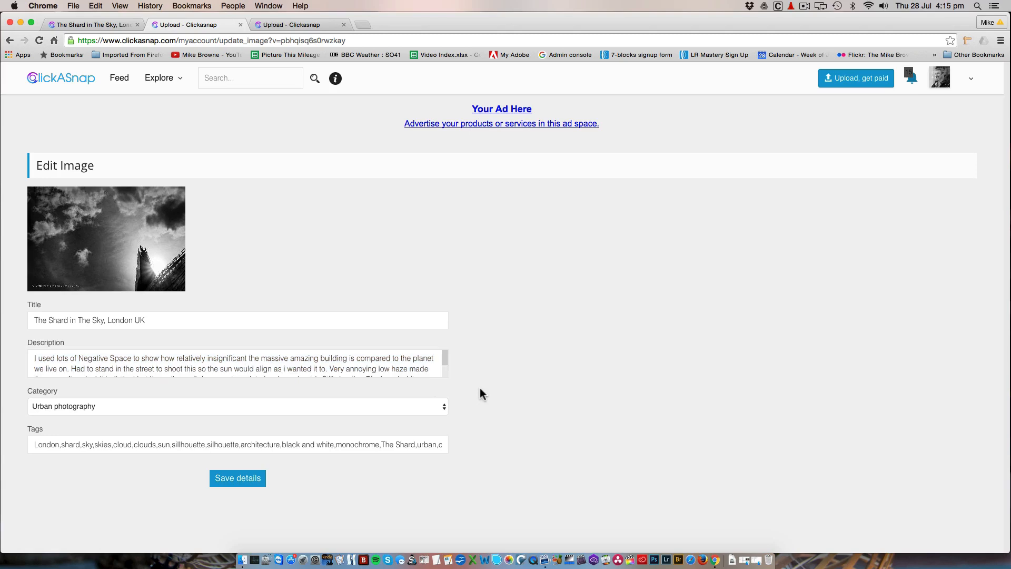
{"action": "left_click", "coordinate": [445, 410]}
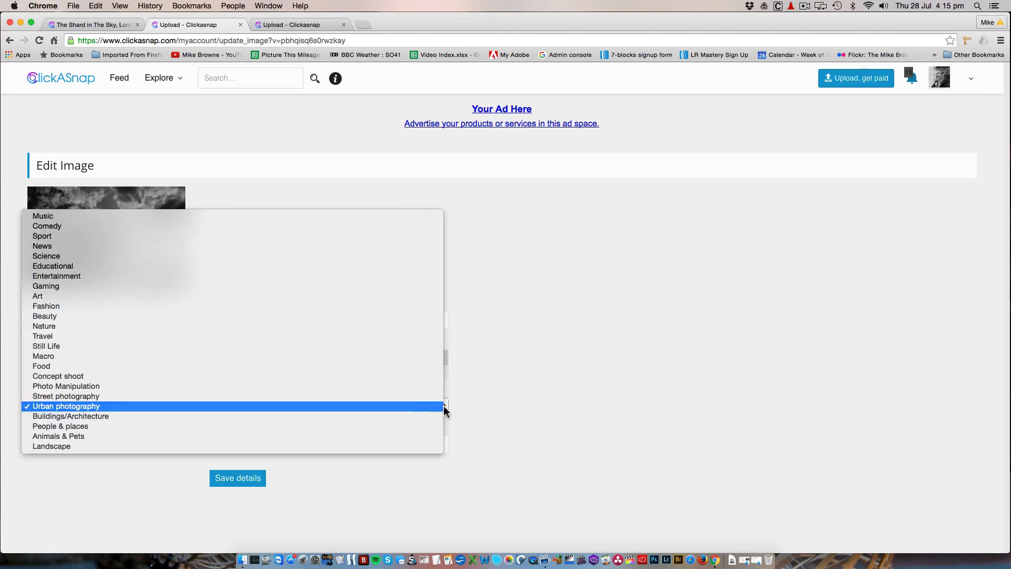
{"action": "left_click", "coordinate": [405, 406]}
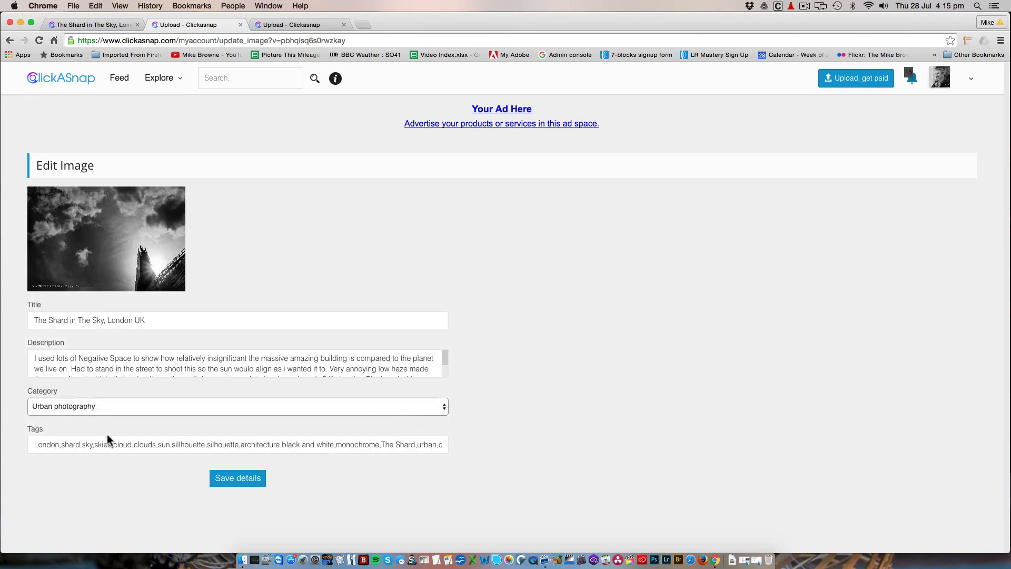
Review the Shard photo's individual tags, such as London, shard and sky
{"action": "left_click", "coordinate": [55, 445]}
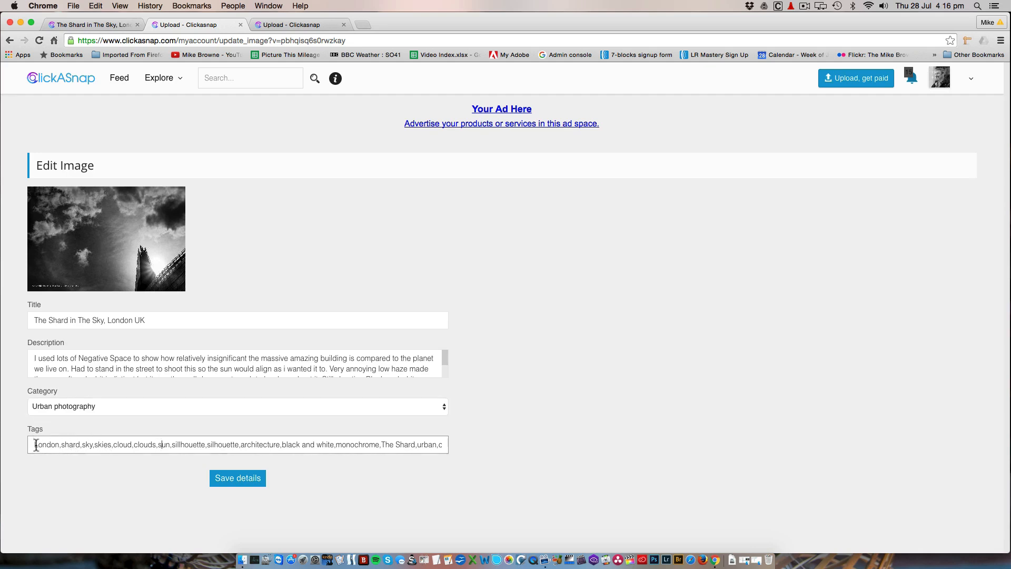
{"action": "left_click_drag", "start_coordinate": [34, 445], "coordinate": [55, 445]}
{"action": "left_click", "coordinate": [72, 445]}
{"action": "mouse_move", "coordinate": [92, 444]}
{"action": "left_mouse_down"}
{"action": "mouse_move", "coordinate": [120, 445]}
{"action": "mouse_move", "coordinate": [107, 444]}
{"action": "left_mouse_up"}
On the upload page, assign the sunset image to the Landscape category and Vietnam album, and save its details
{"action": "left_click", "coordinate": [288, 26]}
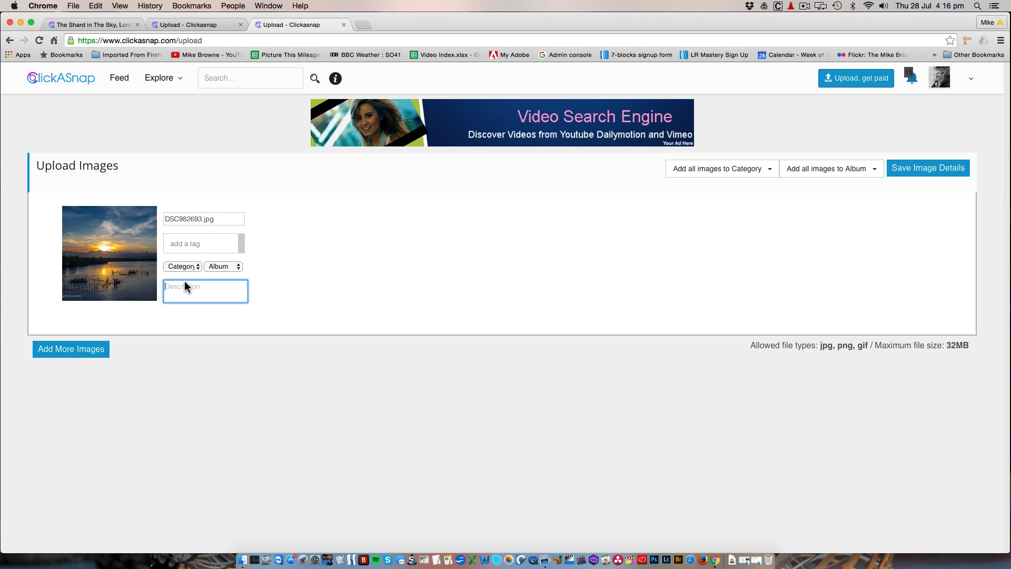
{"action": "left_click", "coordinate": [195, 266]}
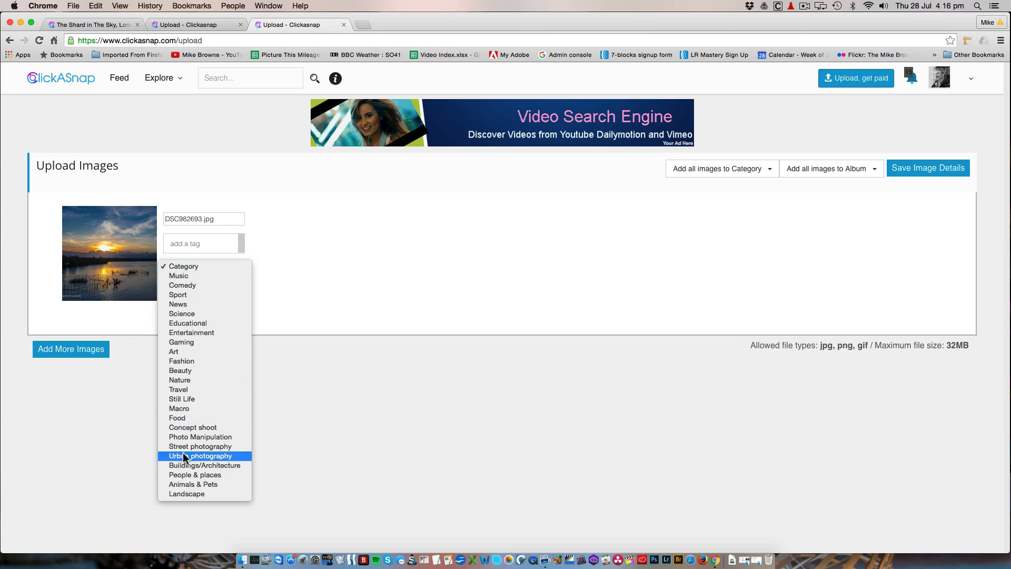
{"action": "left_click", "coordinate": [183, 494]}
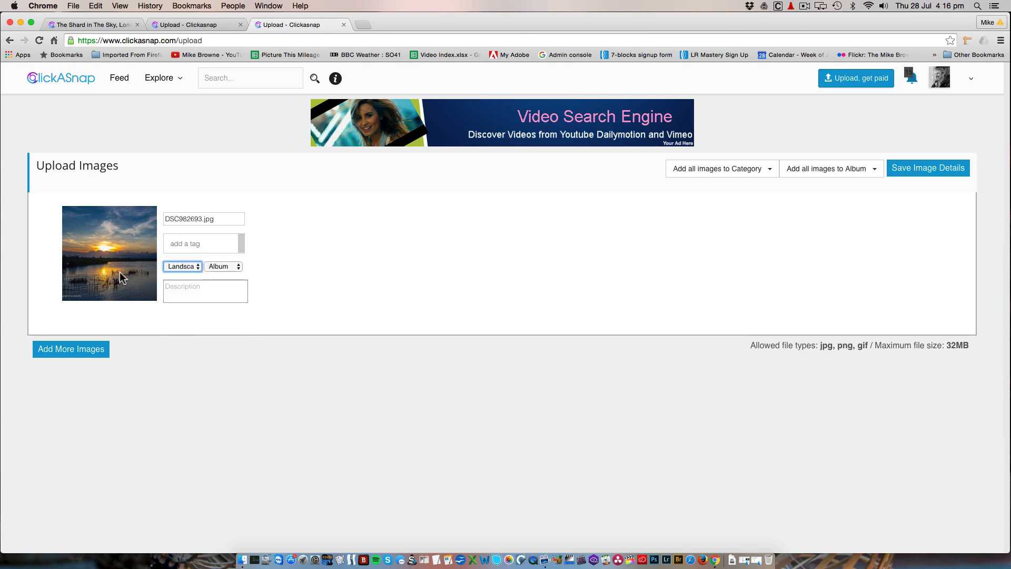
{"action": "left_click", "coordinate": [238, 266]}
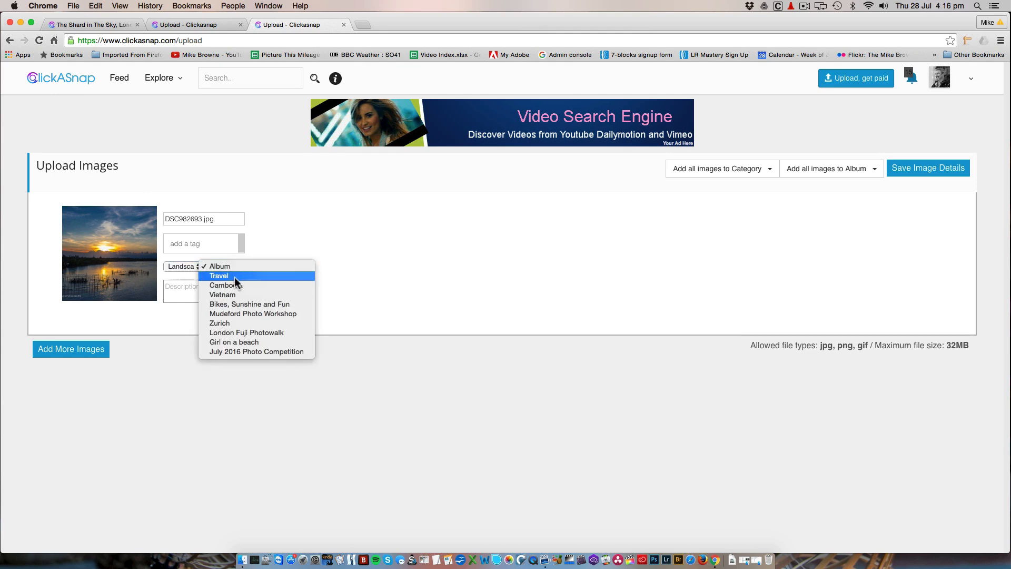
{"action": "left_click", "coordinate": [229, 295]}
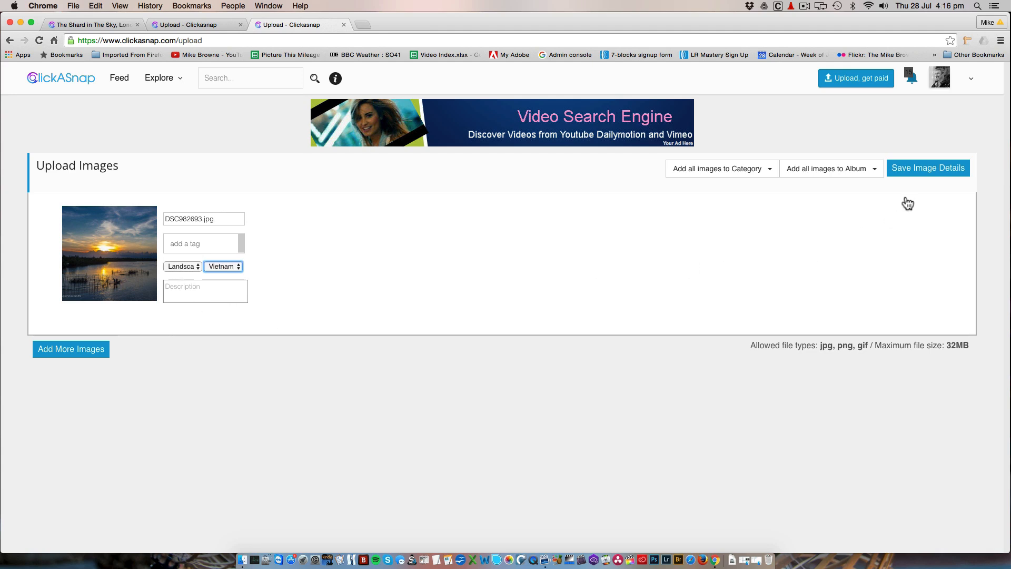
{"action": "left_click", "coordinate": [930, 170]}
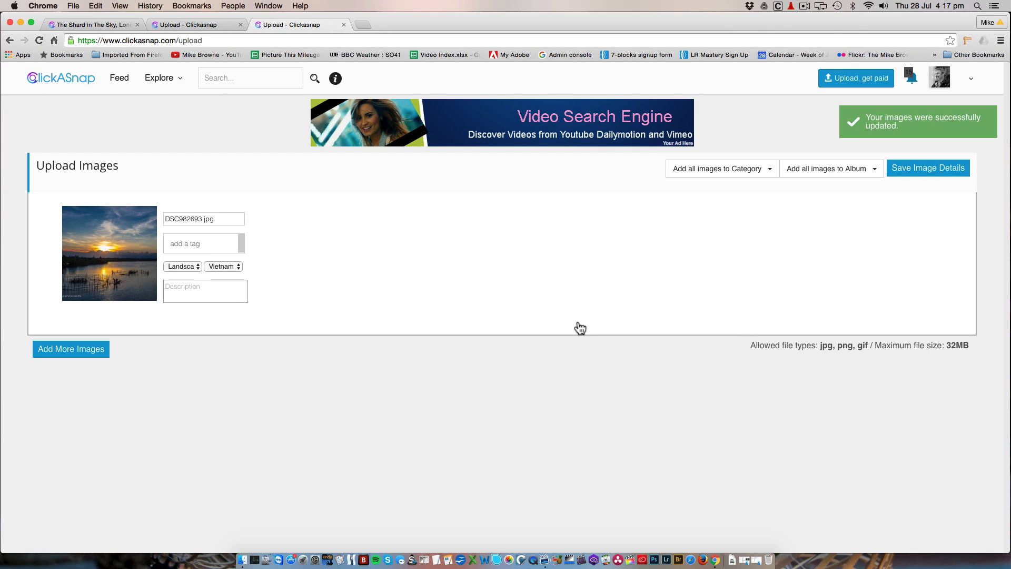
Open the uploaded image DSC982693.jpg for editing from the account's own images
{"action": "left_click", "coordinate": [941, 78]}
{"action": "left_click", "coordinate": [909, 122]}
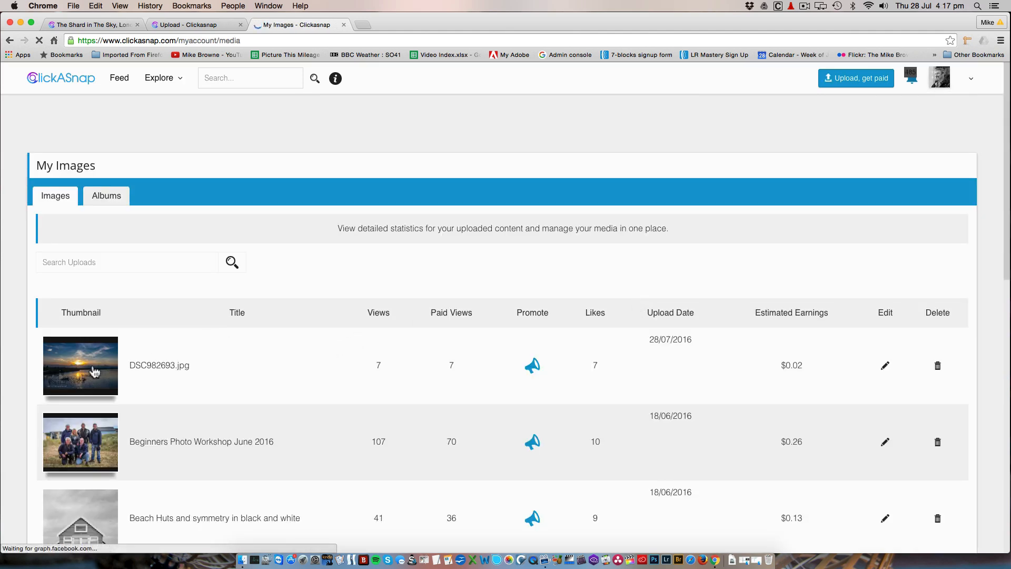
{"action": "left_click", "coordinate": [884, 368]}
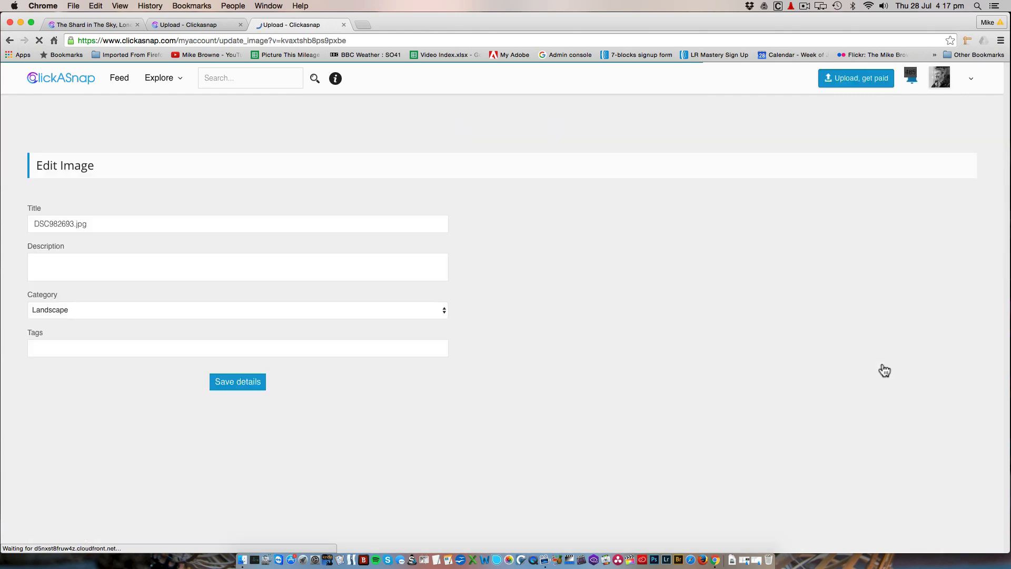
Change the image title to "Sunset over the river in Hoi An Vietnam.jpg"
{"action": "left_click", "coordinate": [52, 312]}
{"action": "left_click_drag", "start_coordinate": [34, 313], "coordinate": [73, 308]}
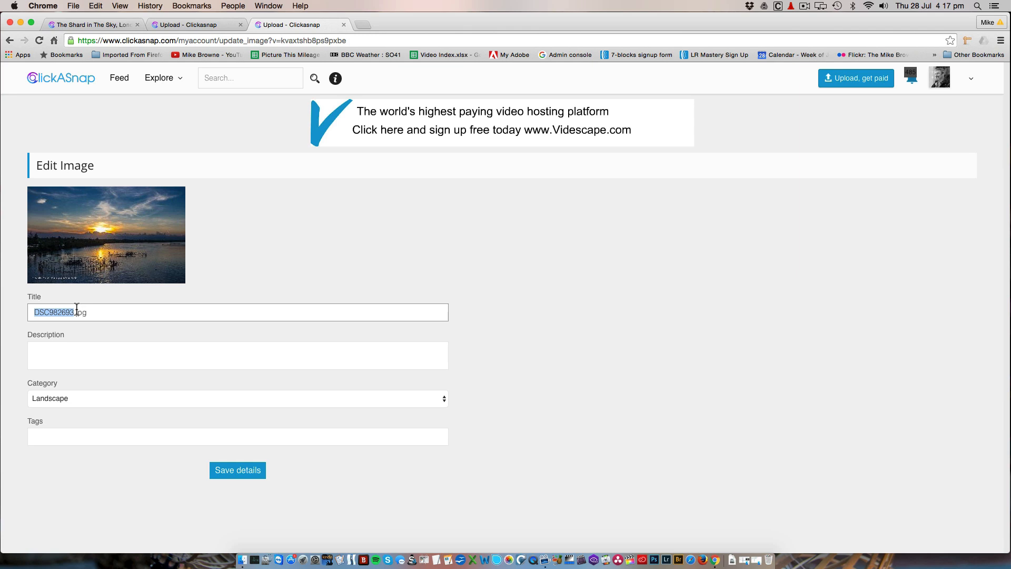
{"action": "type", "text": "Sunset over the river in "}
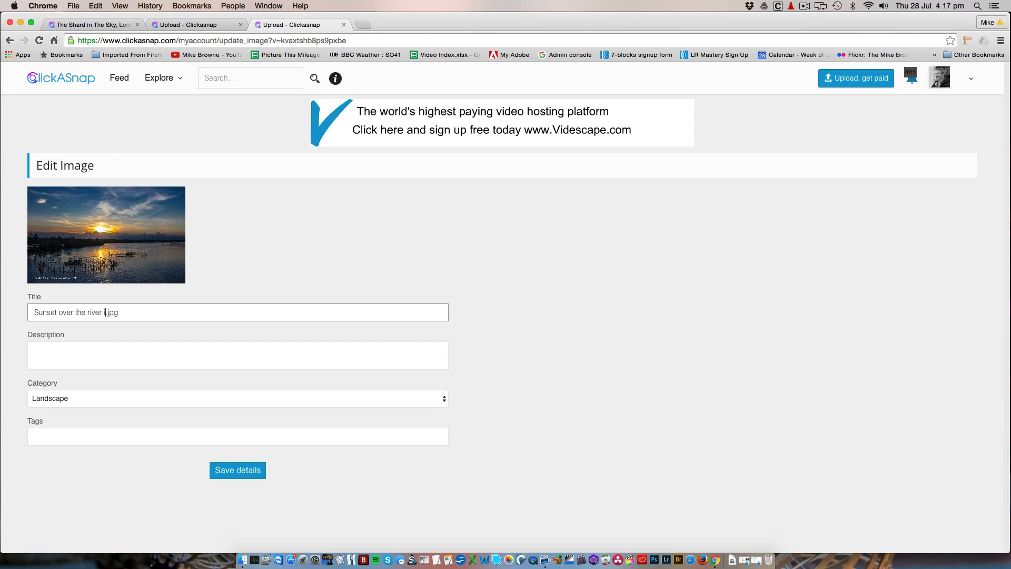
{"action": "type", "text": "Hoi An Vietnam"}
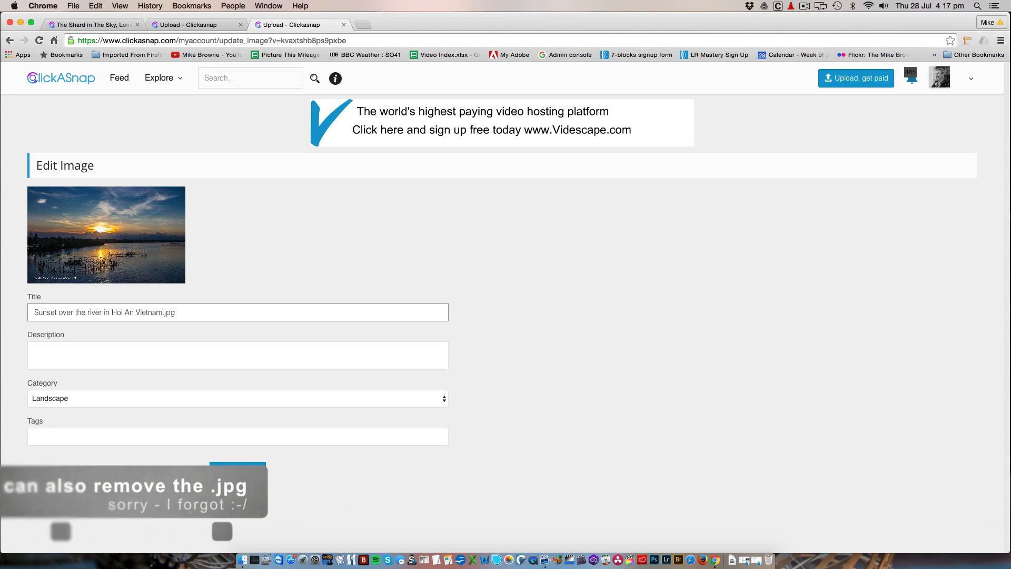
Start the description with "Early evening just before the sunset over the horizon. I love the reflection of the red light"
{"action": "left_click", "coordinate": [59, 350]}
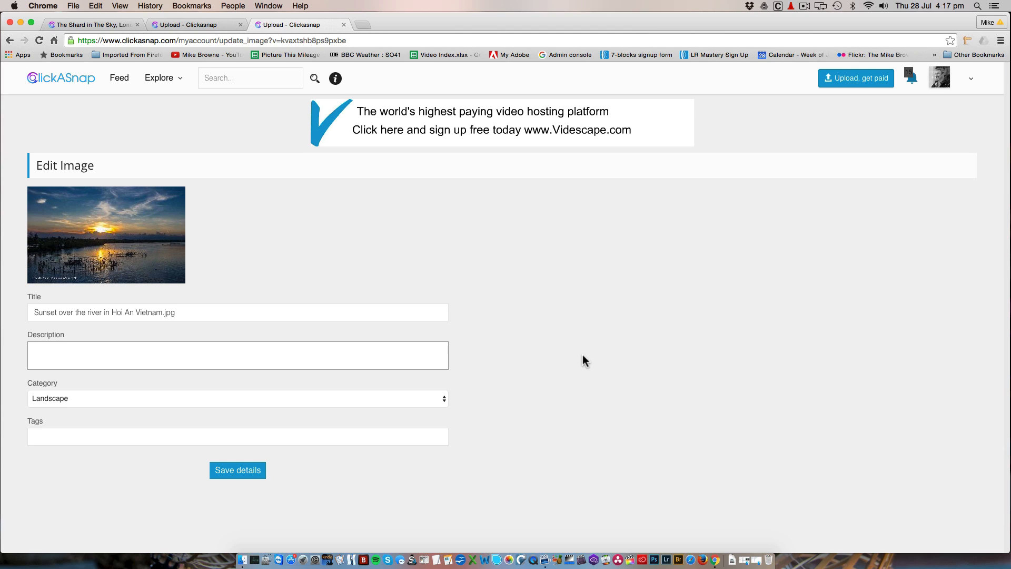
{"action": "type", "text": "Early evening just before the sun se"}
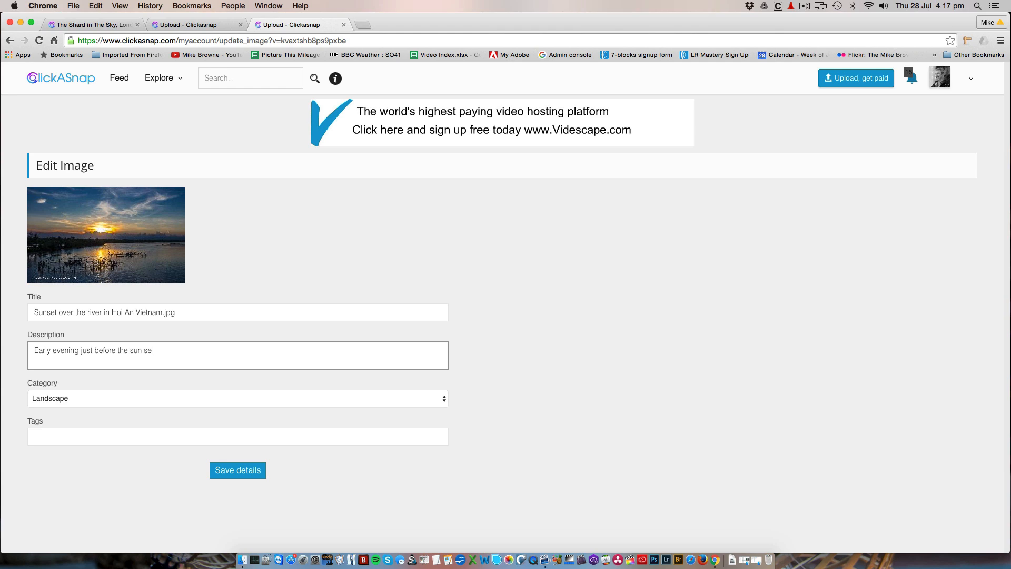
{"action": "type", "text": "t over the horizon. I"}
{"action": "type", "text": "love the reflection"}
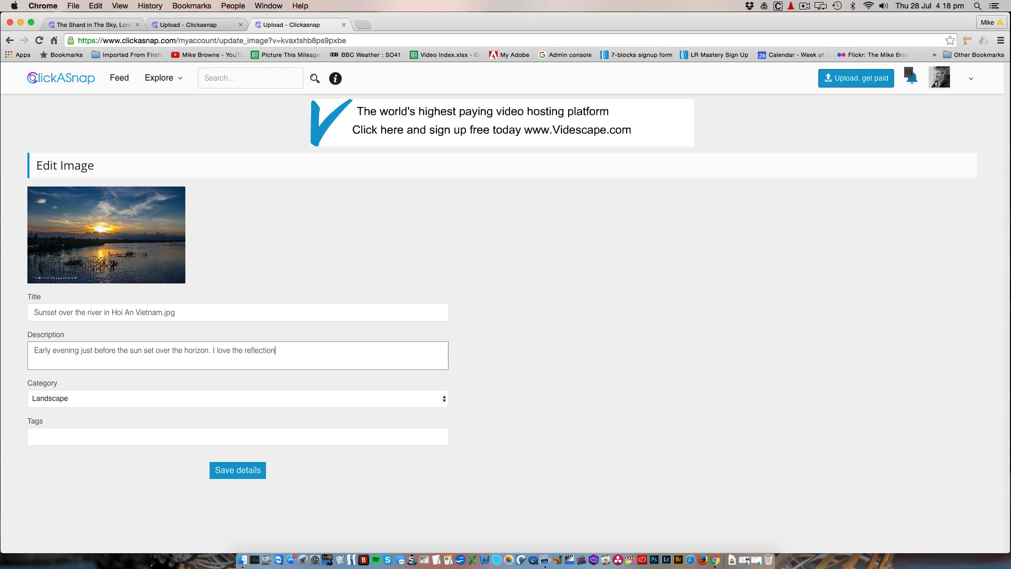
{"action": "type", "text": " of the red light"}
{"action": "left_click", "coordinate": [146, 351]}
{"action": "key", "text": "BackSpace"}
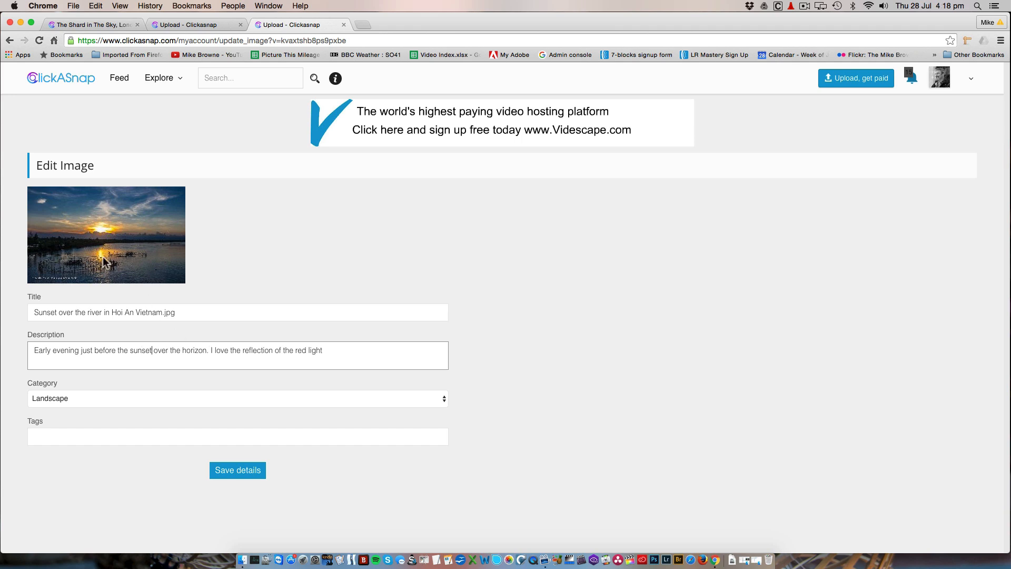
Continue the description with "on the water. These fishermen were putting away their nets", using the suggested spelling for "fishermen"
{"action": "left_click", "coordinate": [330, 352]}
{"action": "type", "text": "on the water. These fisherment were pu"}
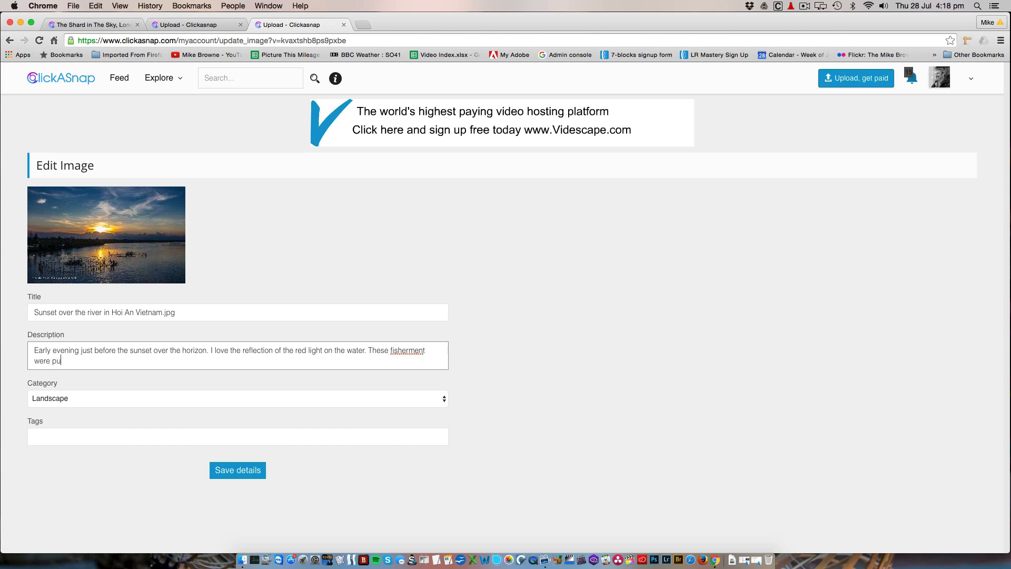
{"action": "type", "text": "tting away their nets"}
{"action": "right_click", "coordinate": [407, 351]}
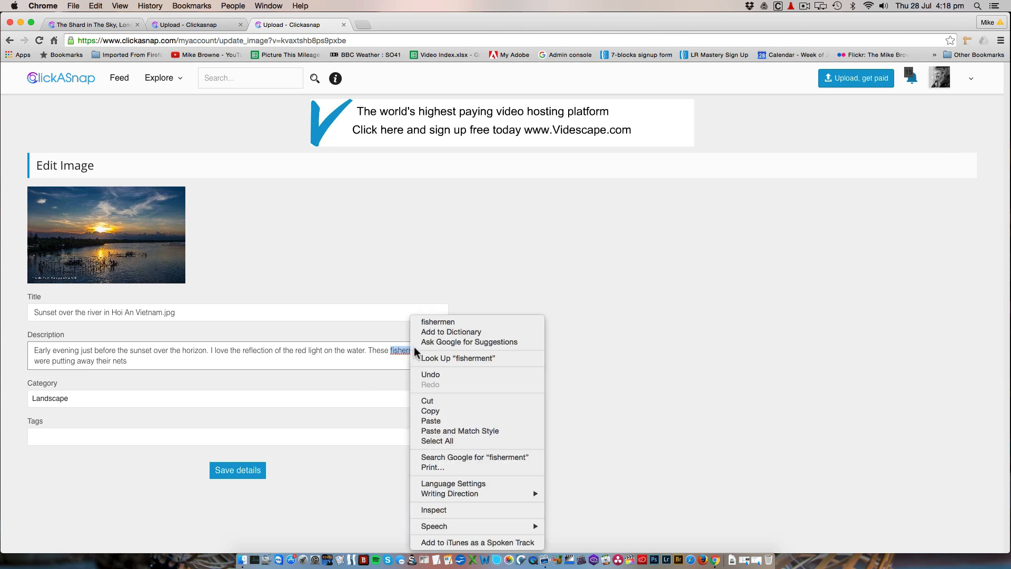
{"action": "left_click", "coordinate": [437, 322]}
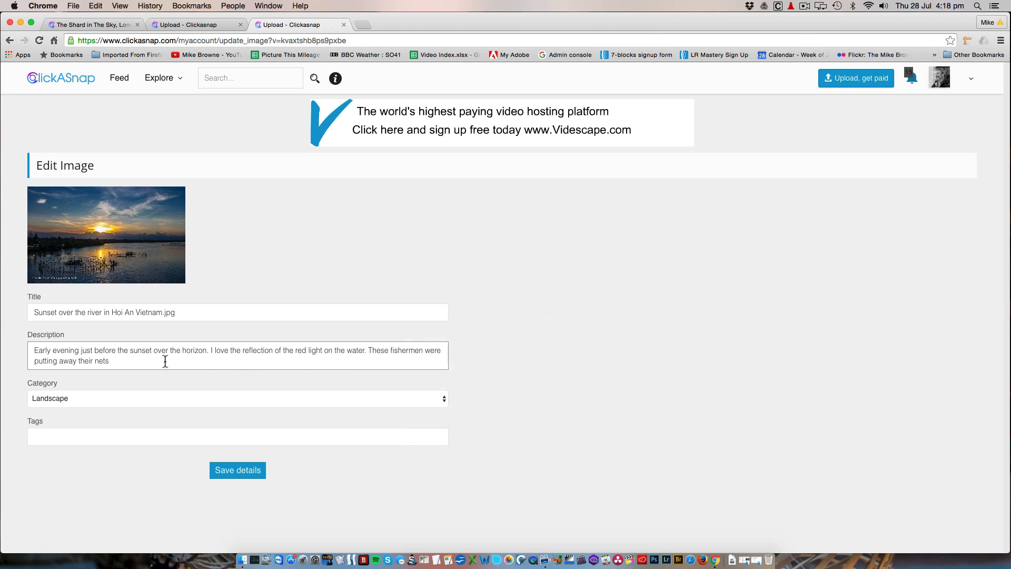
Complete the fishermen sentence in the description with "after a long hot day's work."
{"action": "left_click", "coordinate": [110, 362]}
{"action": "type", "text": "after a long hot day's work."}
Continue the description with "The views up the river were stunning"
{"action": "type", "text": "The views up the river were"}
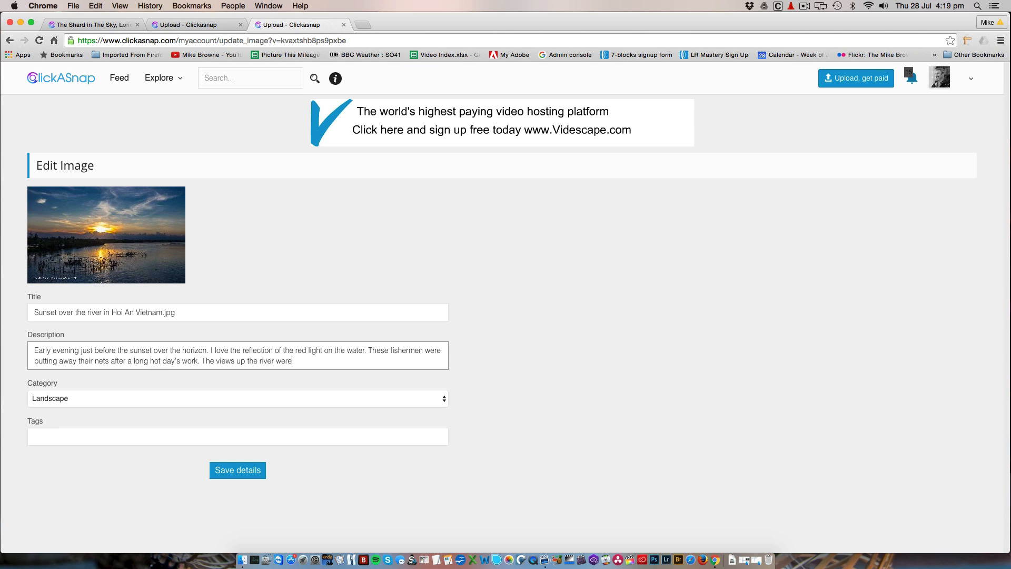
{"action": "type", "text": " stunning"}
{"action": "type", "text": " and I want"}
{"action": "type", "text": "ed to ca"}
{"action": "type", "text": "ptu"}
{"action": "type", "text": "re the beau"}
{"action": "type", "text": "ty of t"}
{"action": "type", "text": "his beaut"}
{"action": "type", "text": "iful lan"}
{"action": "type", "text": "dscap"}
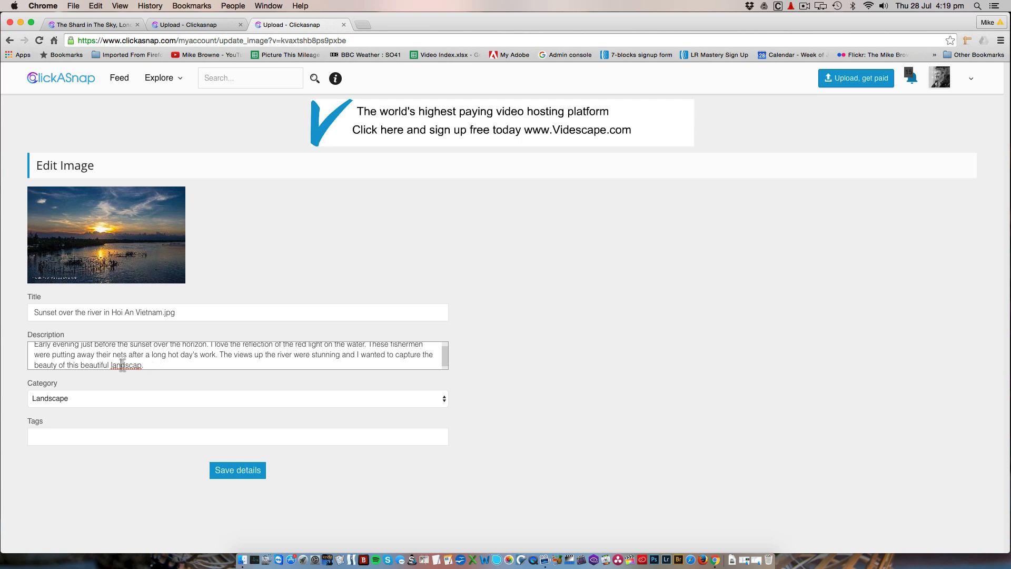
{"action": "type", "text": "e"}
Reread the description and delete "the beauty of" from its last sentence
{"action": "scroll", "coordinate": [446, 368], "scroll_direction": "down", "scroll_amount": 1}
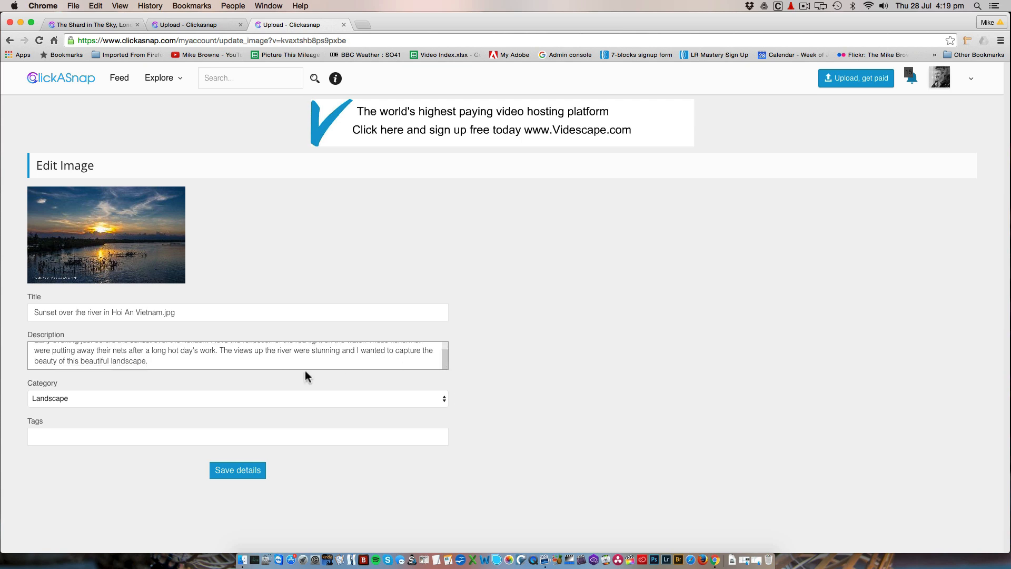
{"action": "scroll", "coordinate": [157, 360], "scroll_direction": "up", "scroll_amount": 1}
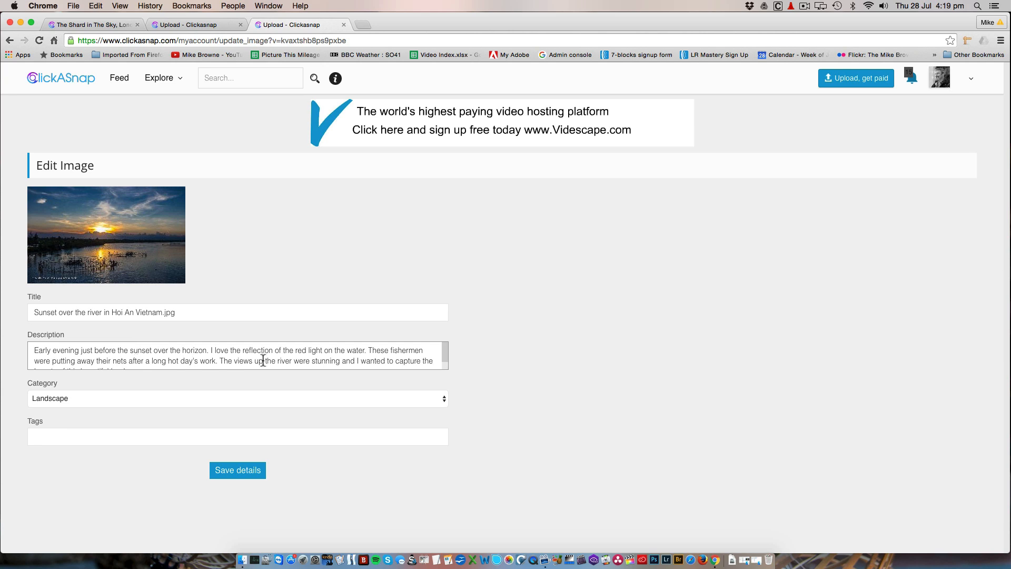
{"action": "scroll", "coordinate": [266, 361], "scroll_direction": "down", "scroll_amount": 1}
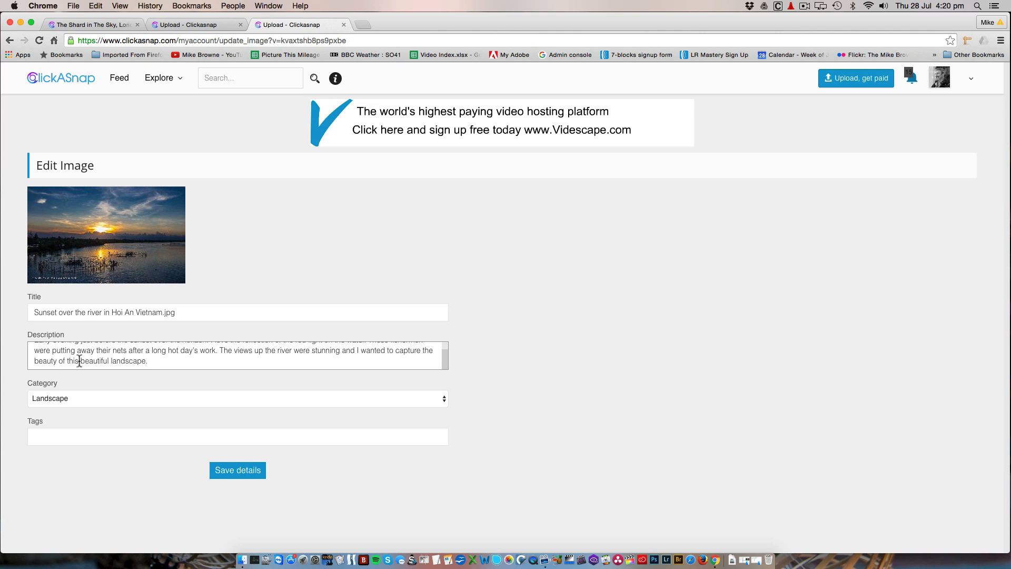
{"action": "left_click_drag", "start_coordinate": [423, 352], "coordinate": [66, 361]}
{"action": "key", "text": "BackSpace"}
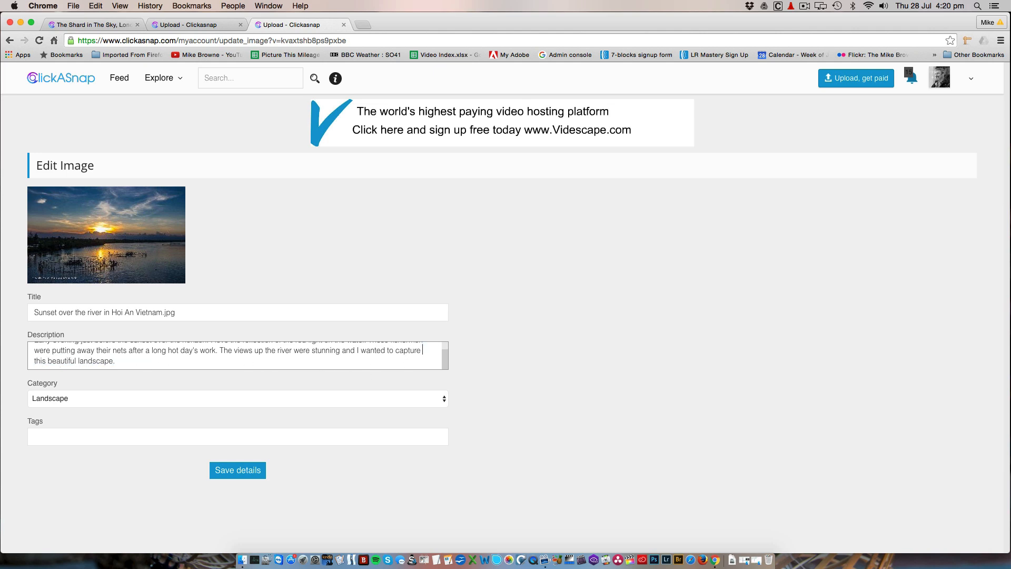
{"action": "key", "text": "BackSpace"}
{"action": "left_click", "coordinate": [114, 361]}
Start the image's comma-separated tags with Sunset, sunrise, water and river
{"action": "left_click", "coordinate": [79, 436]}
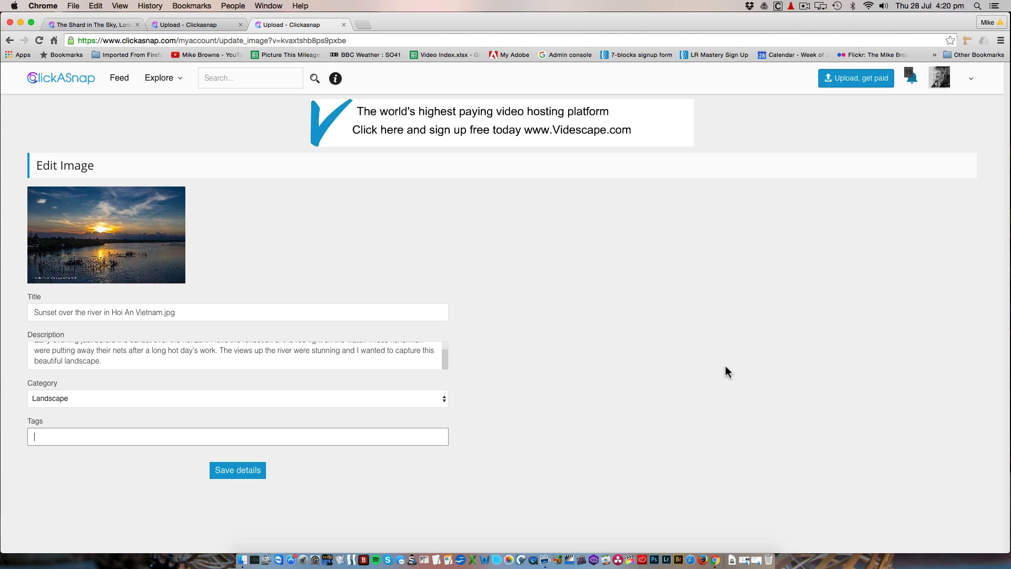
{"action": "type", "text": "Sunset"}
{"action": "type", "text": ","}
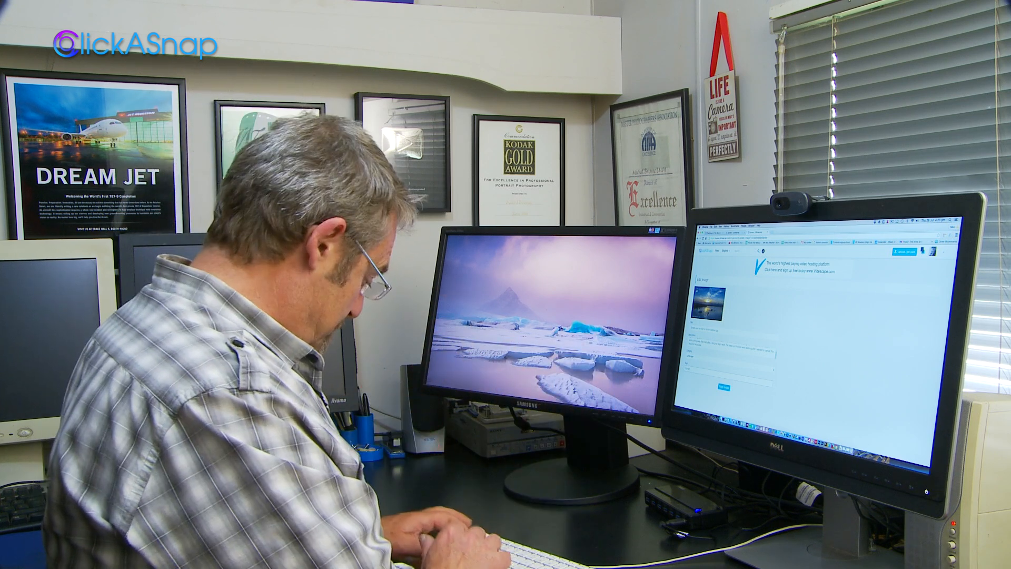
{"action": "type", "text": "su"}
{"action": "type", "text": "nrise"}
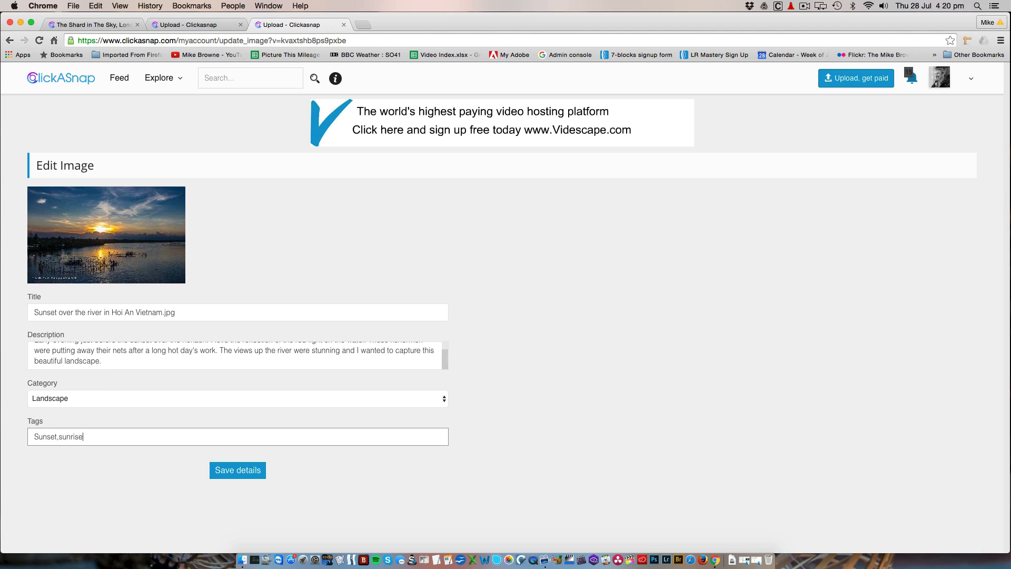
{"action": "type", "text": ",water, river, red,blue,sky"}
Add the tags red, blue, sky, boat, men and people, separated by commas
{"action": "left_click", "coordinate": [125, 433]}
{"action": "key", "text": "BackSpace"}
{"action": "type", "text": "boat,men,people"}
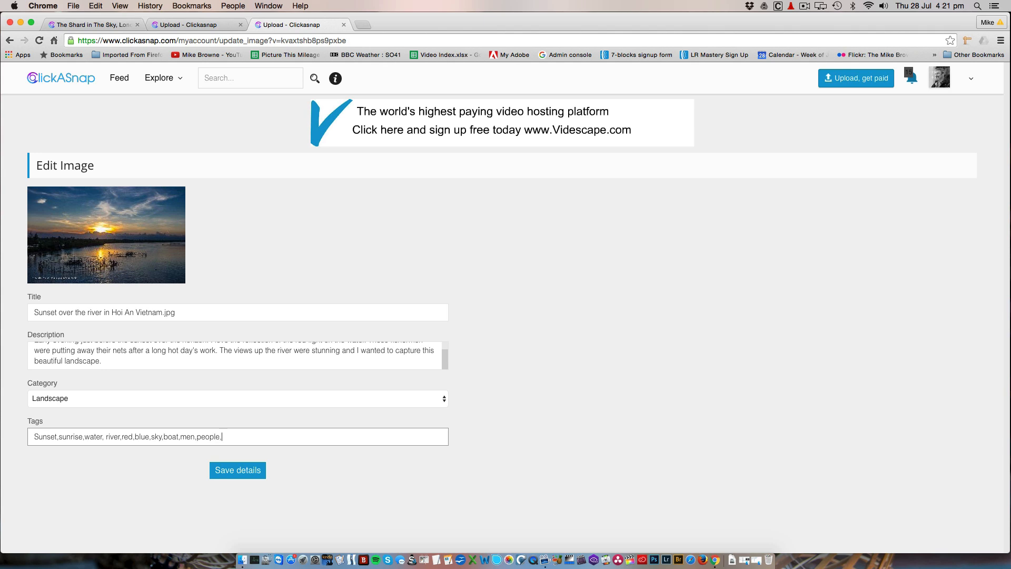
Finish the tags with lifestyle, life, Vietnam, Hoi An and Landscape, and save the image details
{"action": "type", "text": ",lifestyle,life,Vie"}
{"action": "type", "text": "tnam"}
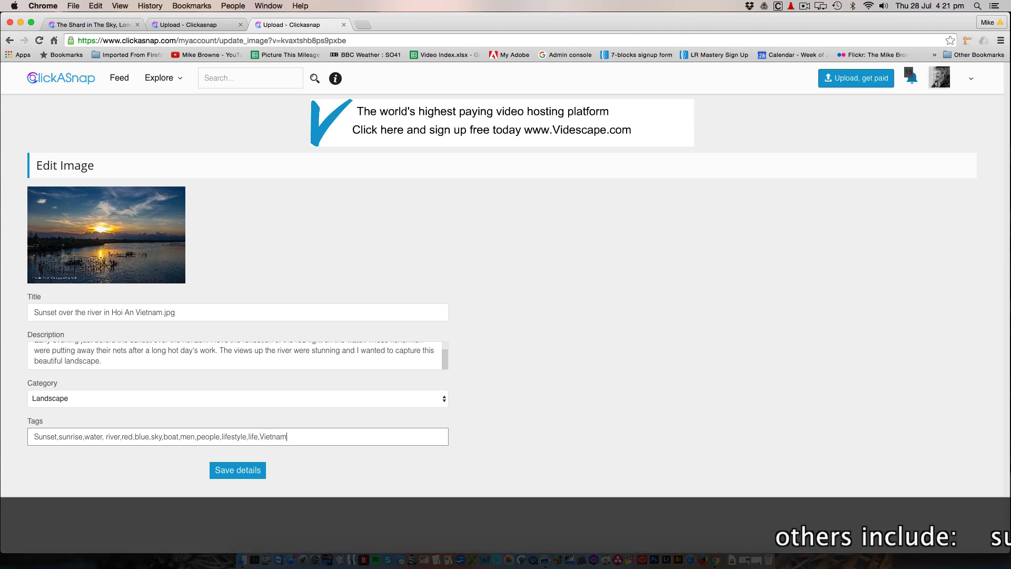
{"action": "type", "text": ",Hoi"}
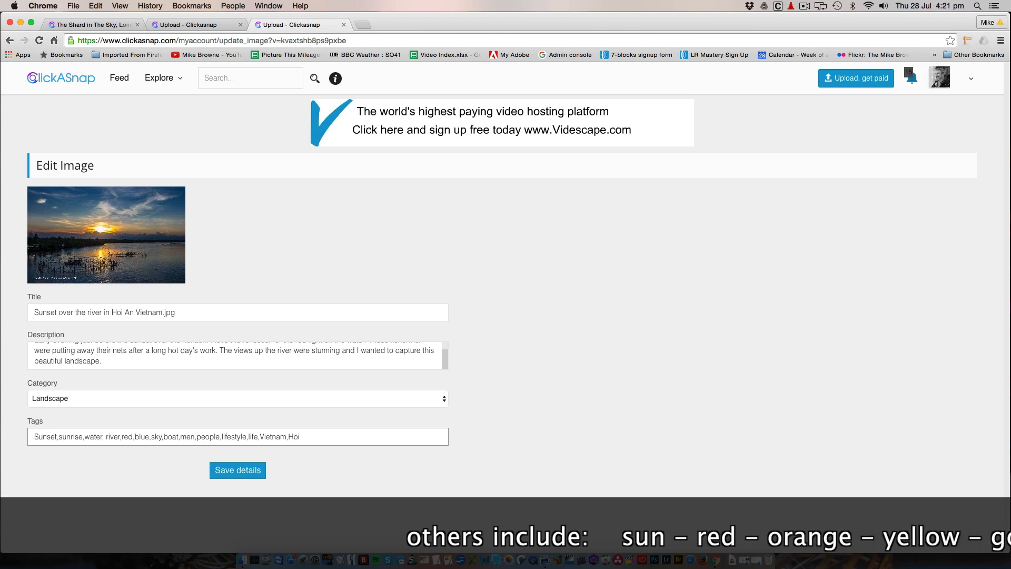
{"action": "type", "text": " An,"}
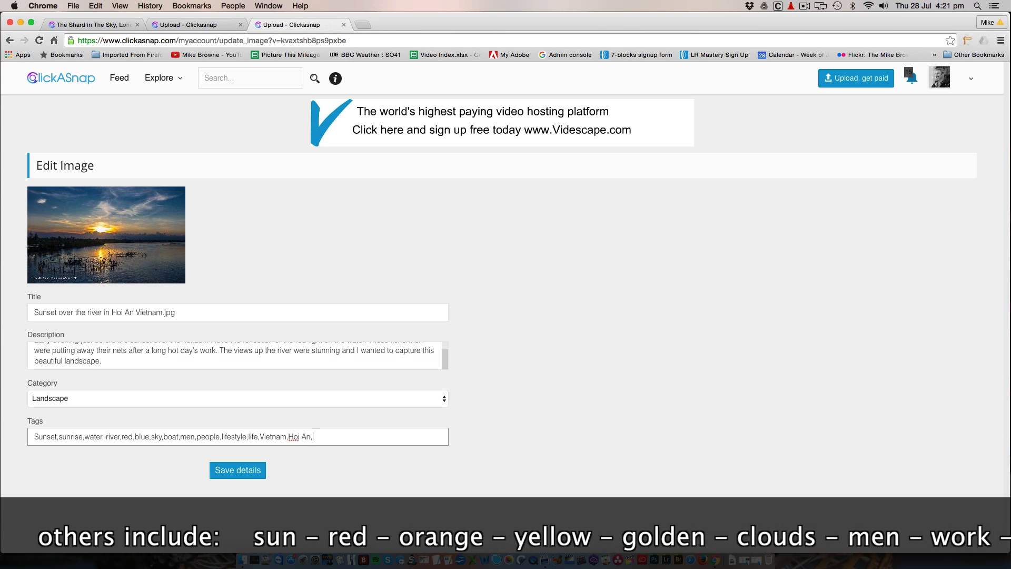
{"action": "type", "text": "L"}
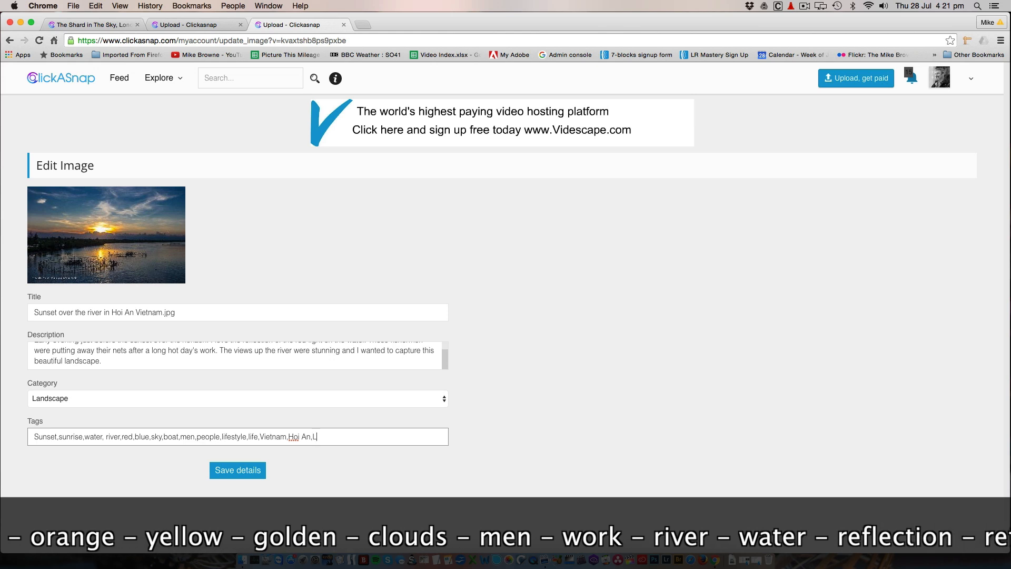
{"action": "type", "text": "andscape,"}
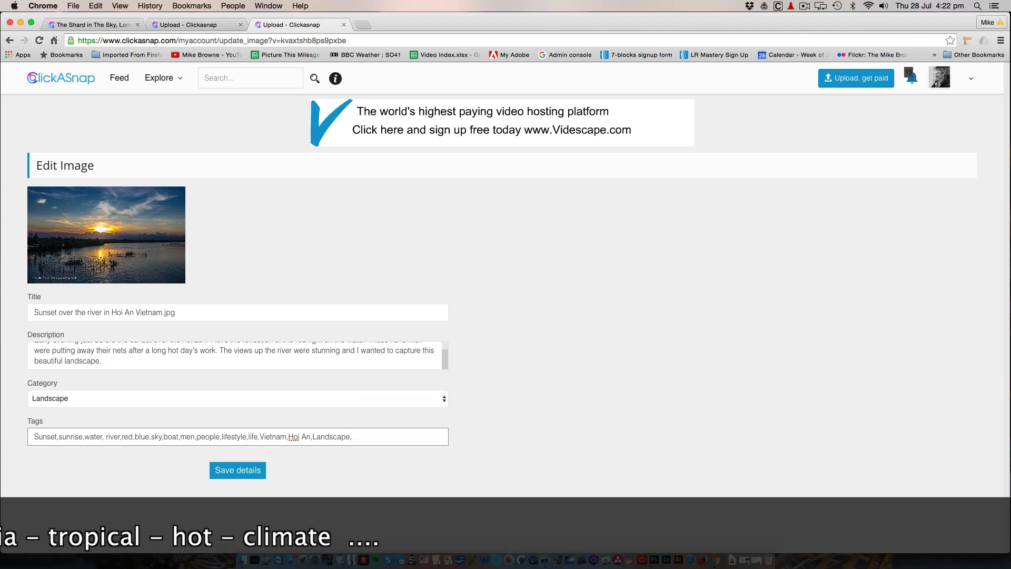
{"action": "left_click", "coordinate": [232, 475]}
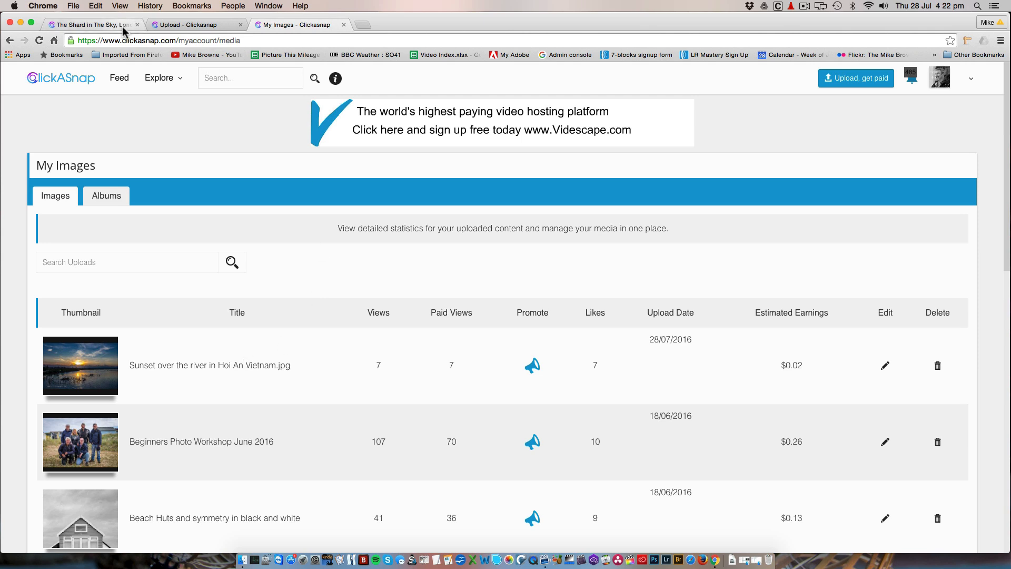
Go back to the Shard photo's page and search the site for "sunset"
{"action": "left_click", "coordinate": [207, 24]}
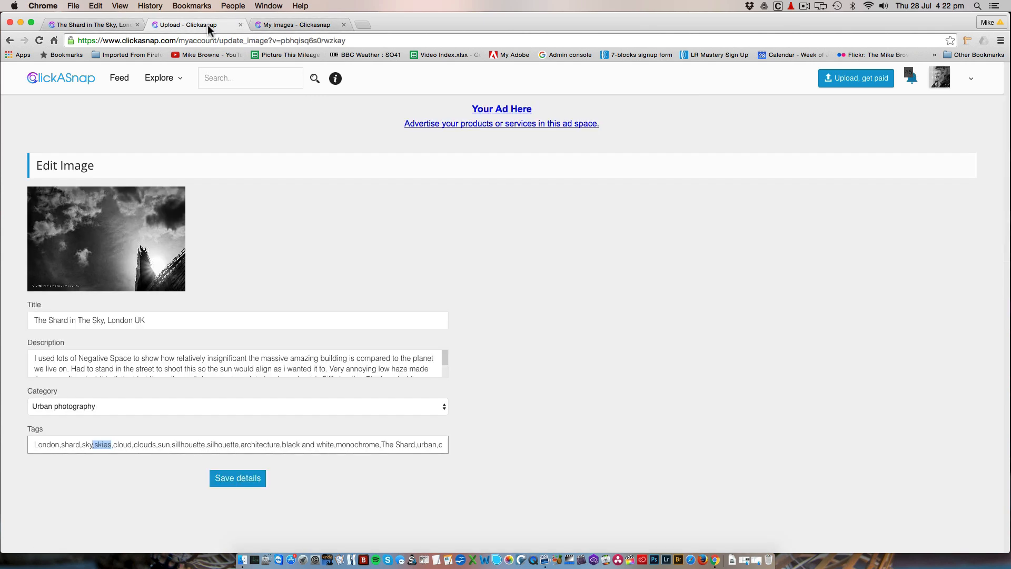
{"action": "left_click", "coordinate": [316, 24]}
{"action": "left_click", "coordinate": [103, 29]}
{"action": "left_click", "coordinate": [235, 78]}
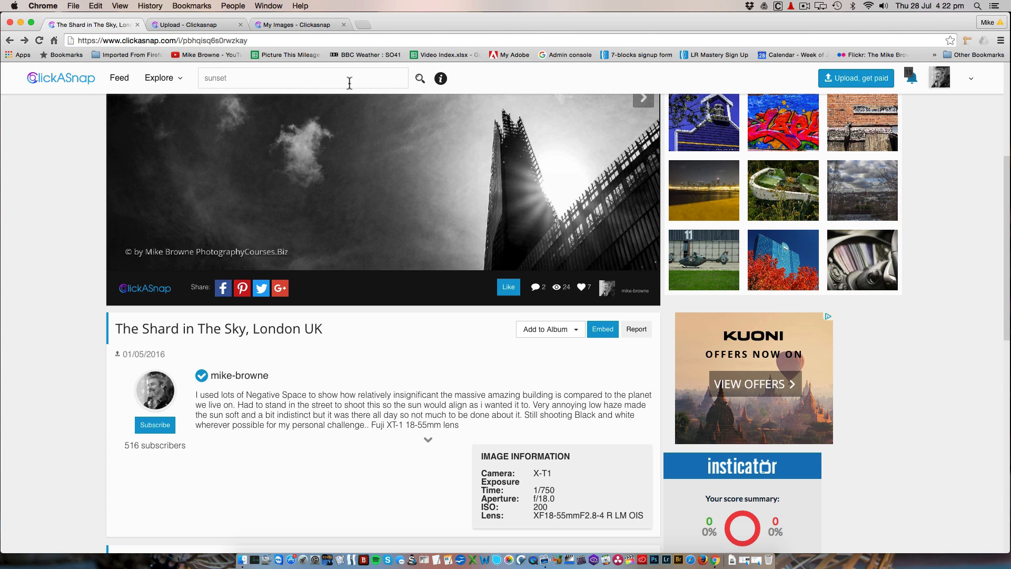
{"action": "left_click", "coordinate": [418, 77]}
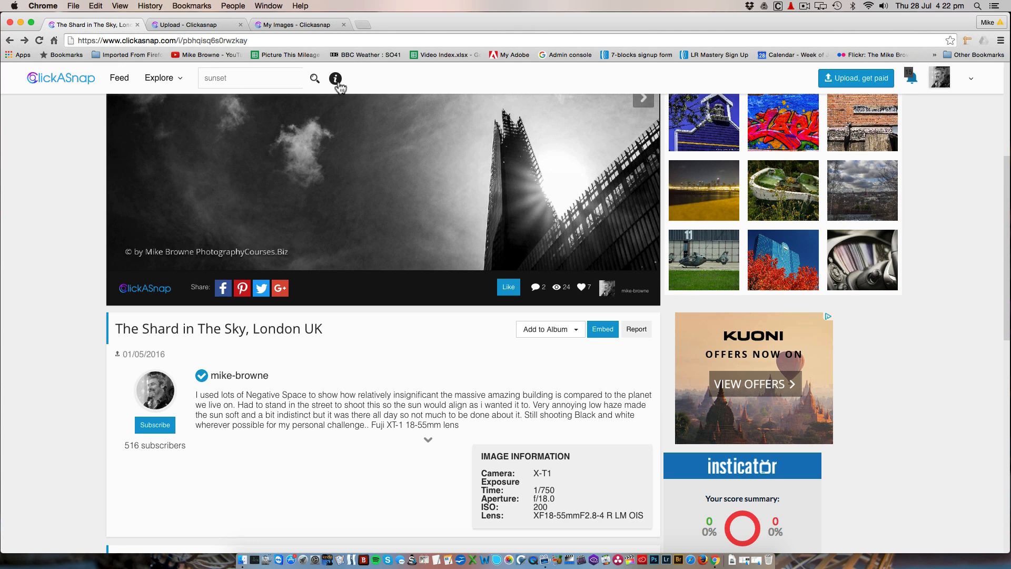
{"action": "left_click", "coordinate": [315, 79]}
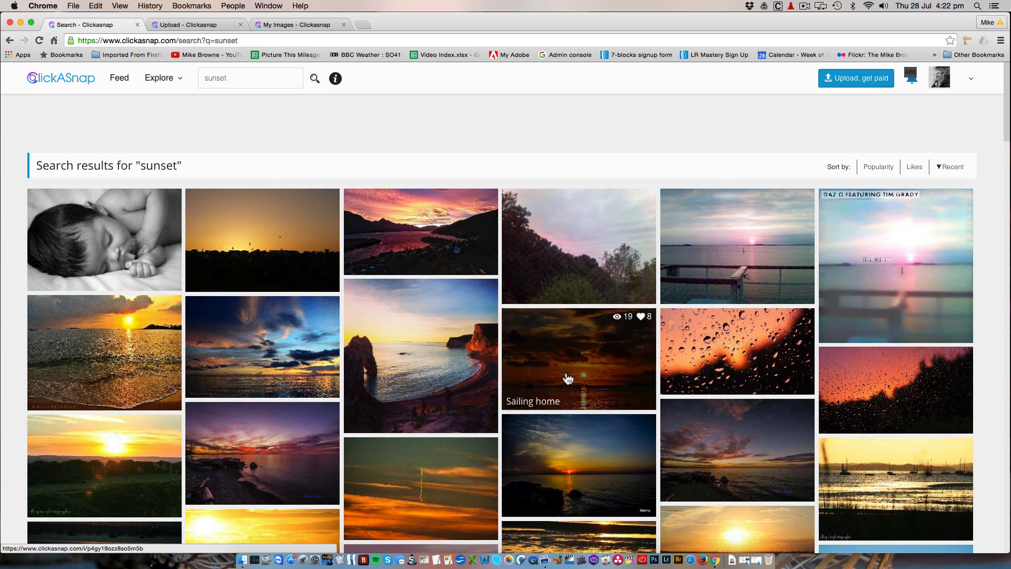
Browse the sunset search results to see which photos the tag brings up
{"action": "scroll", "coordinate": [568, 379], "scroll_direction": "down", "scroll_amount": 3}
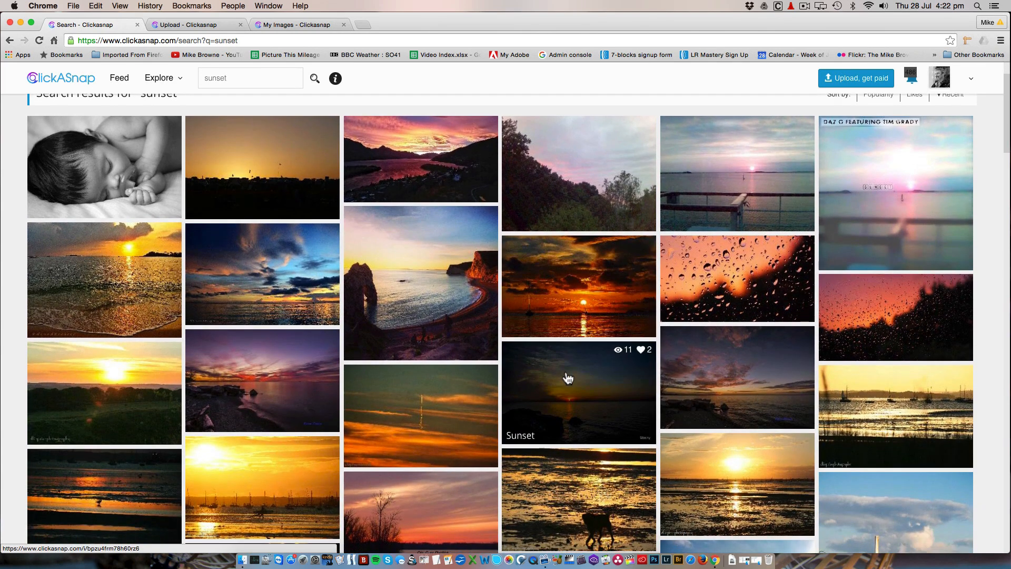
{"action": "scroll", "coordinate": [568, 379], "scroll_direction": "down", "scroll_amount": 5}
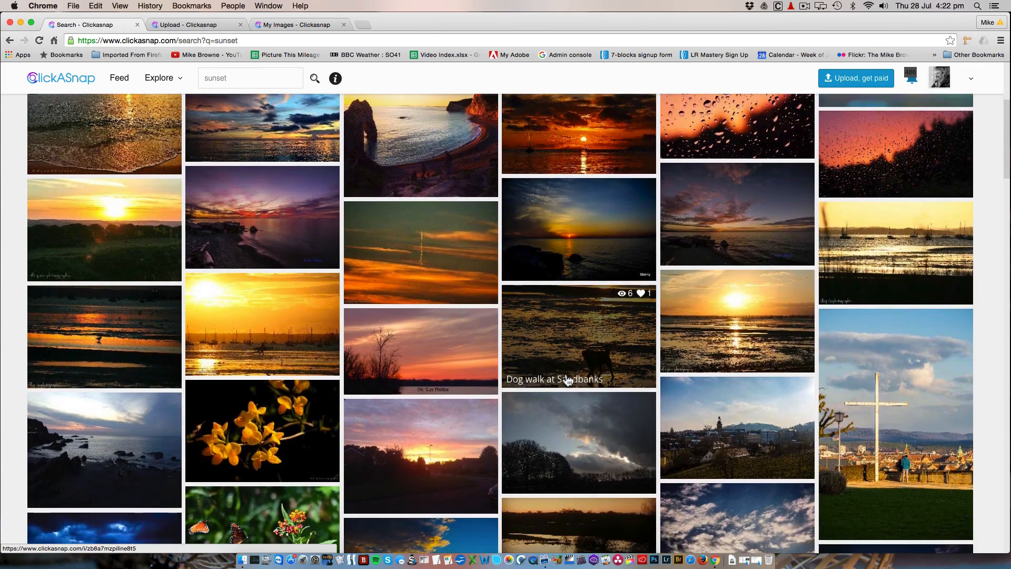
{"action": "scroll", "coordinate": [569, 379], "scroll_direction": "down", "scroll_amount": 5}
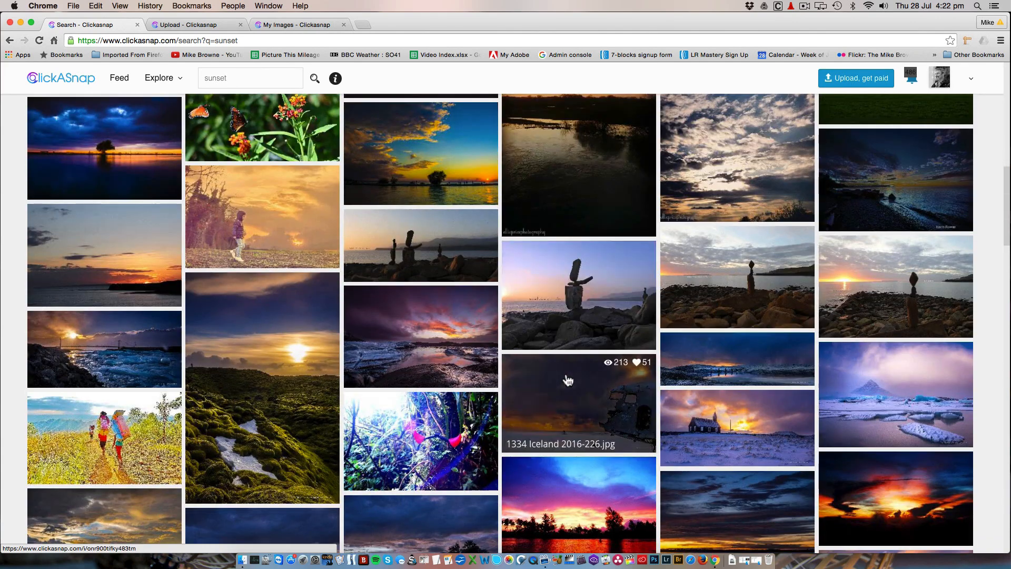
{"action": "scroll", "coordinate": [568, 380], "scroll_direction": "down", "scroll_amount": 2}
{"action": "scroll", "coordinate": [569, 379], "scroll_direction": "down", "scroll_amount": 2}
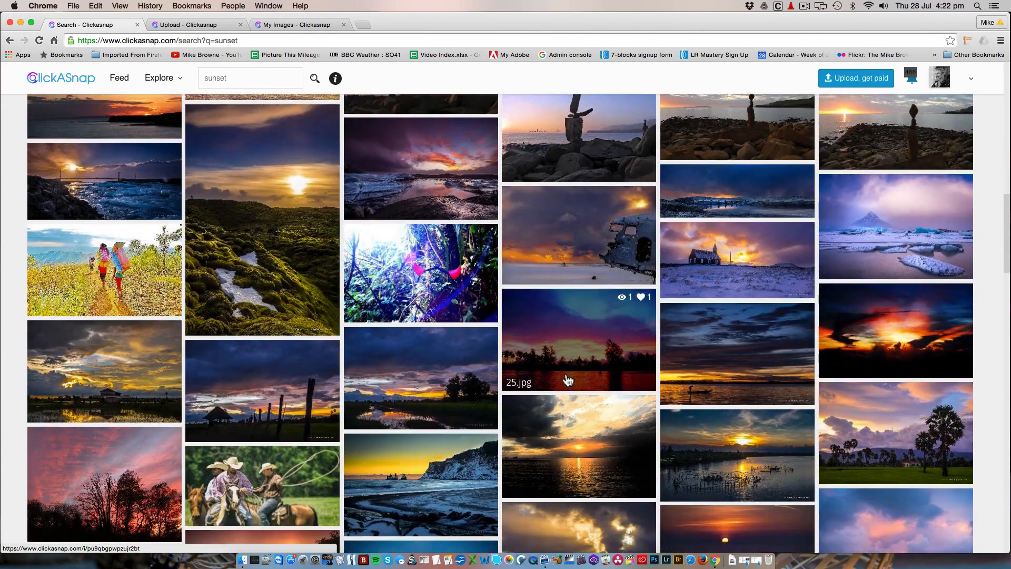
{"action": "scroll", "coordinate": [568, 380], "scroll_direction": "down", "scroll_amount": 3}
{"action": "scroll", "coordinate": [569, 380], "scroll_direction": "down", "scroll_amount": 1}
{"action": "scroll", "coordinate": [569, 380], "scroll_direction": "down", "scroll_amount": 2}
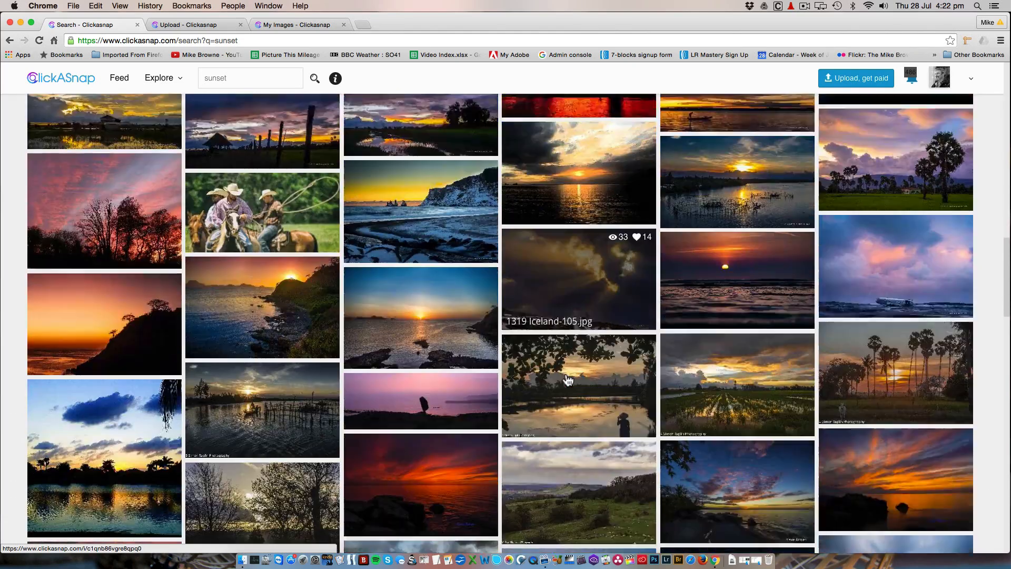
{"action": "scroll", "coordinate": [568, 380], "scroll_direction": "up", "scroll_amount": 5}
{"action": "scroll", "coordinate": [568, 380], "scroll_direction": "down", "scroll_amount": 3}
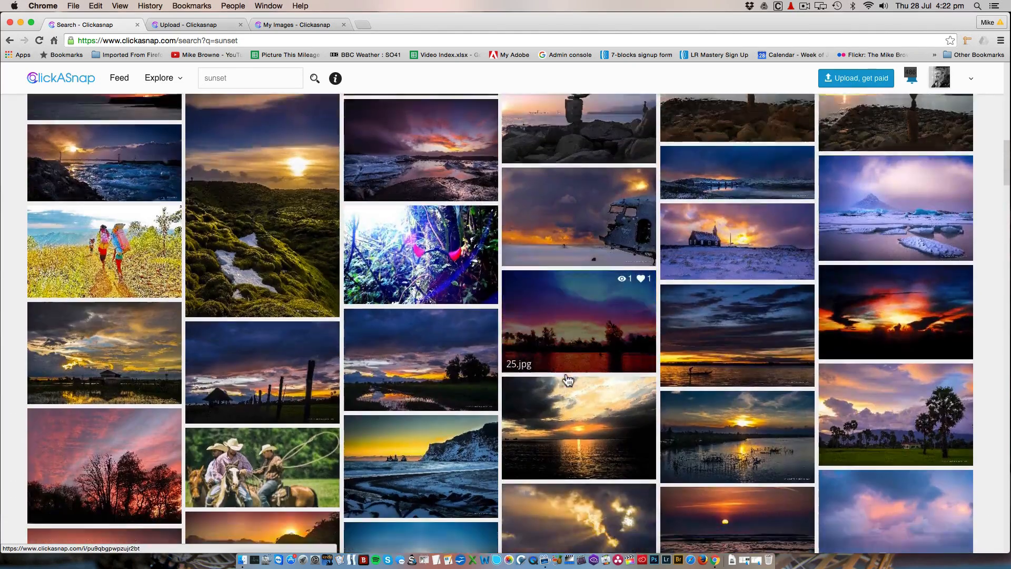
{"action": "scroll", "coordinate": [568, 379], "scroll_direction": "down", "scroll_amount": 3}
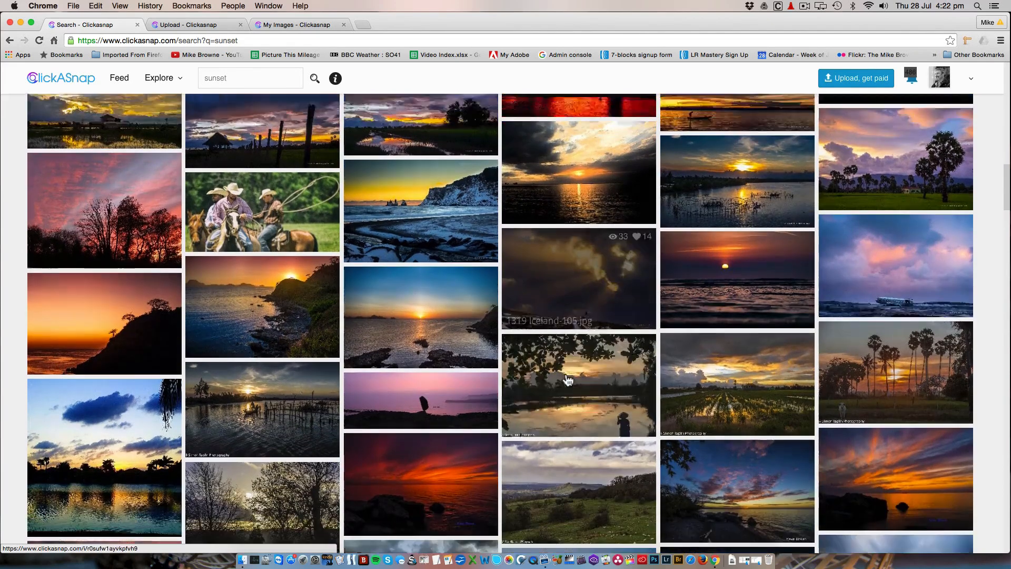
{"action": "scroll", "coordinate": [569, 380], "scroll_direction": "down", "scroll_amount": 6}
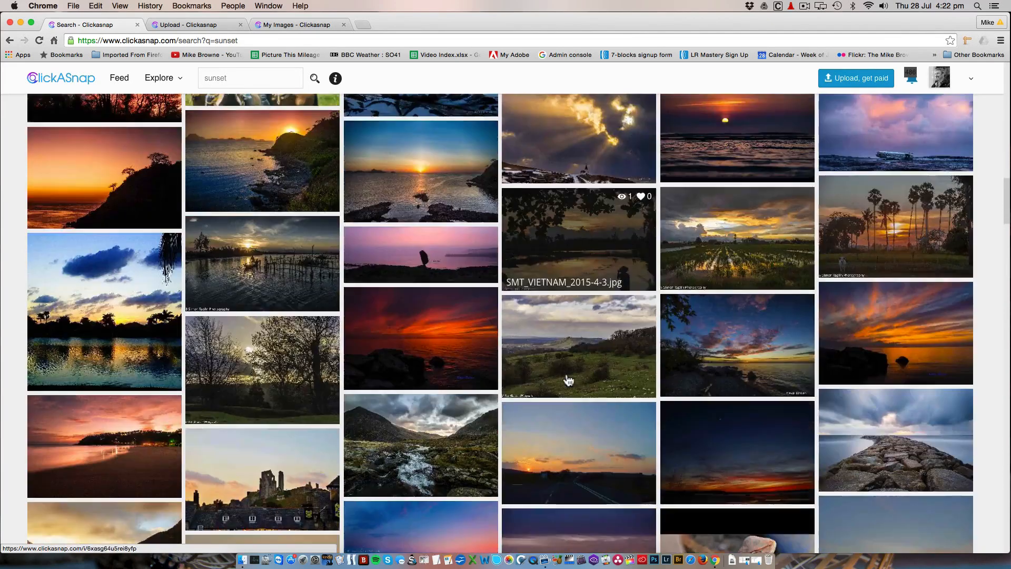
{"action": "scroll", "coordinate": [569, 379], "scroll_direction": "up", "scroll_amount": 15}
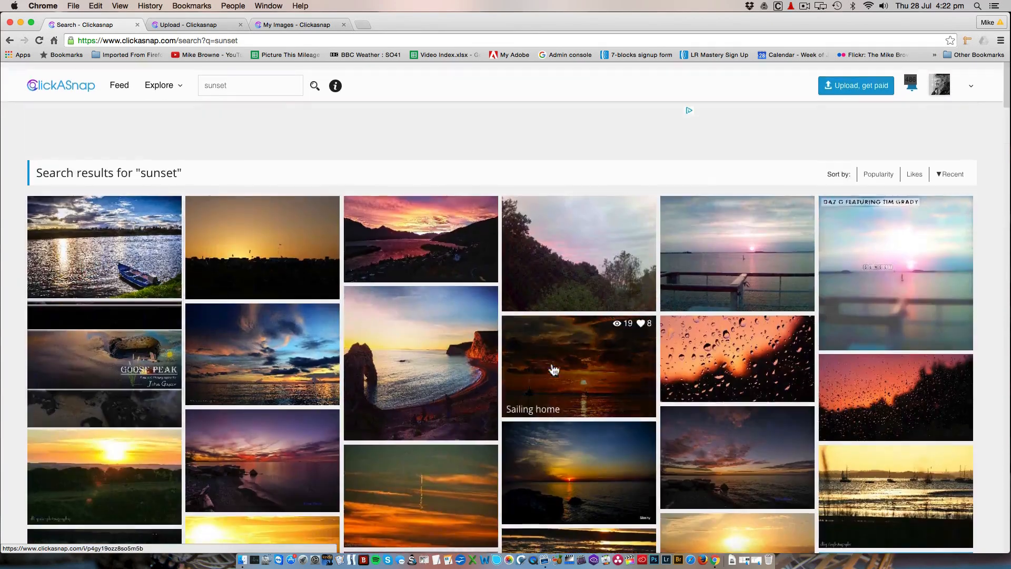
Search the site for "landscape" and look through the photos found
{"action": "scroll", "coordinate": [233, 98], "scroll_direction": "down", "scroll_amount": 1}
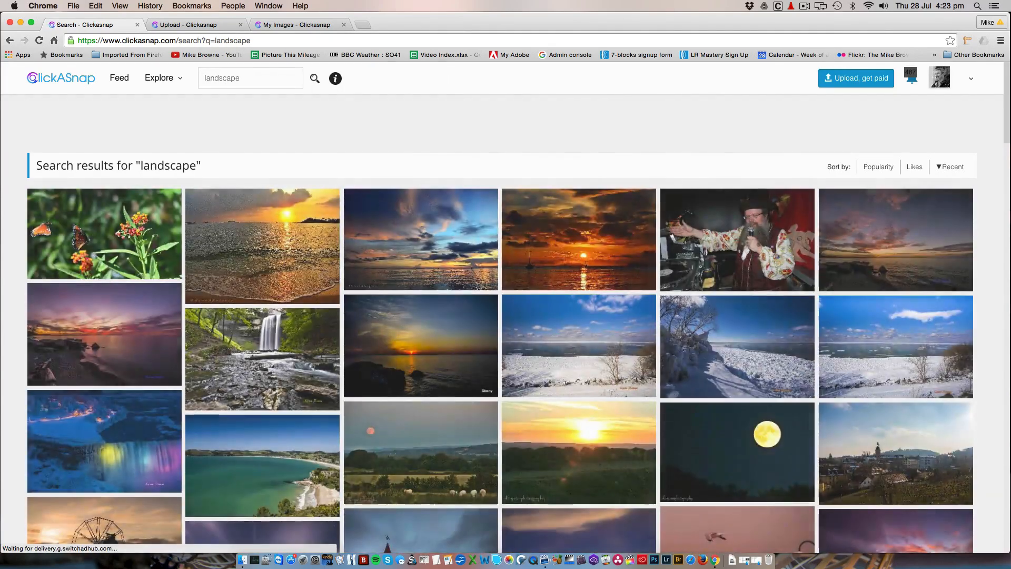
{"action": "scroll", "coordinate": [438, 356], "scroll_direction": "down", "scroll_amount": 10}
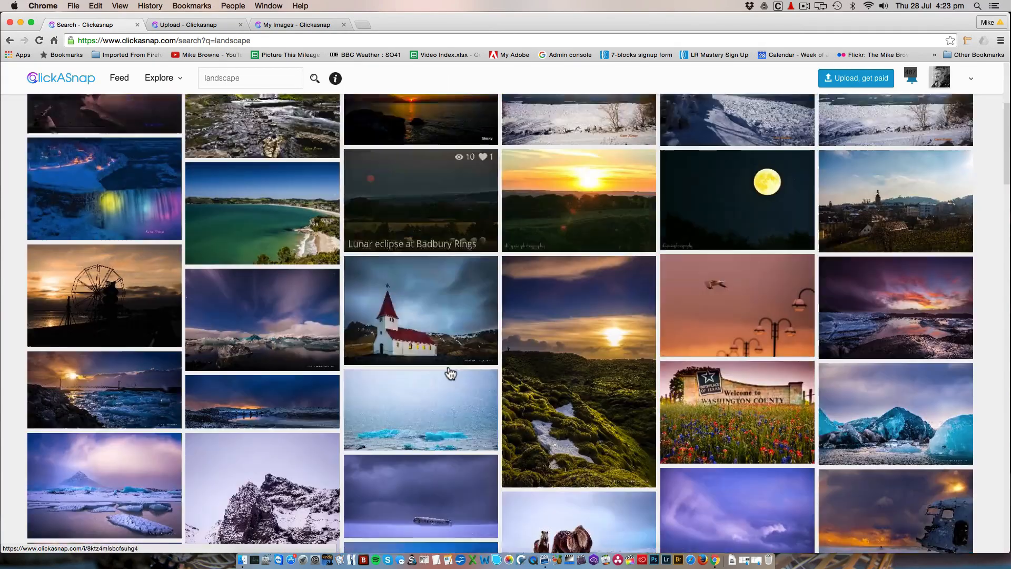
{"action": "scroll", "coordinate": [449, 372], "scroll_direction": "down", "scroll_amount": 4}
{"action": "scroll", "coordinate": [450, 371], "scroll_direction": "up", "scroll_amount": 15}
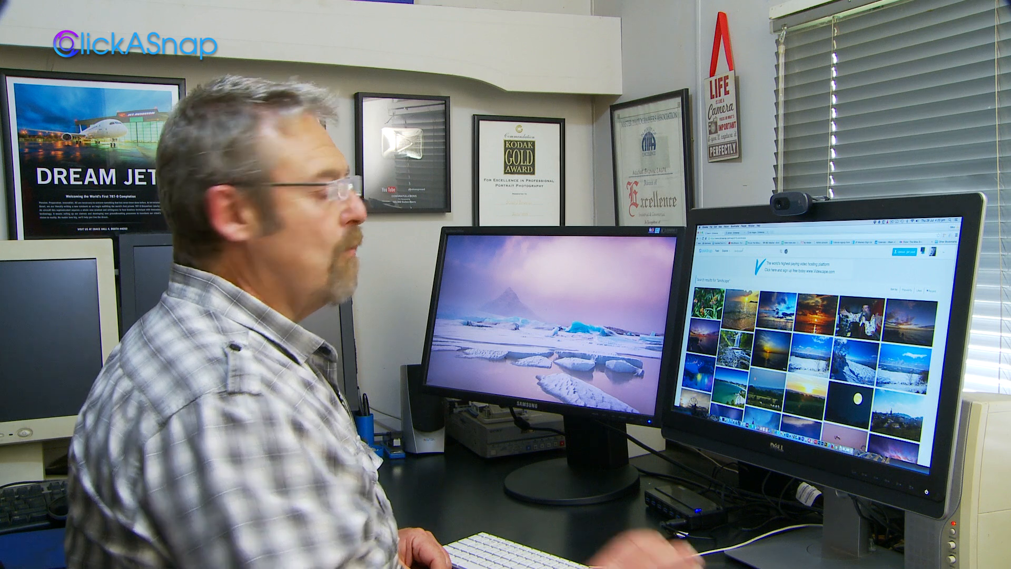